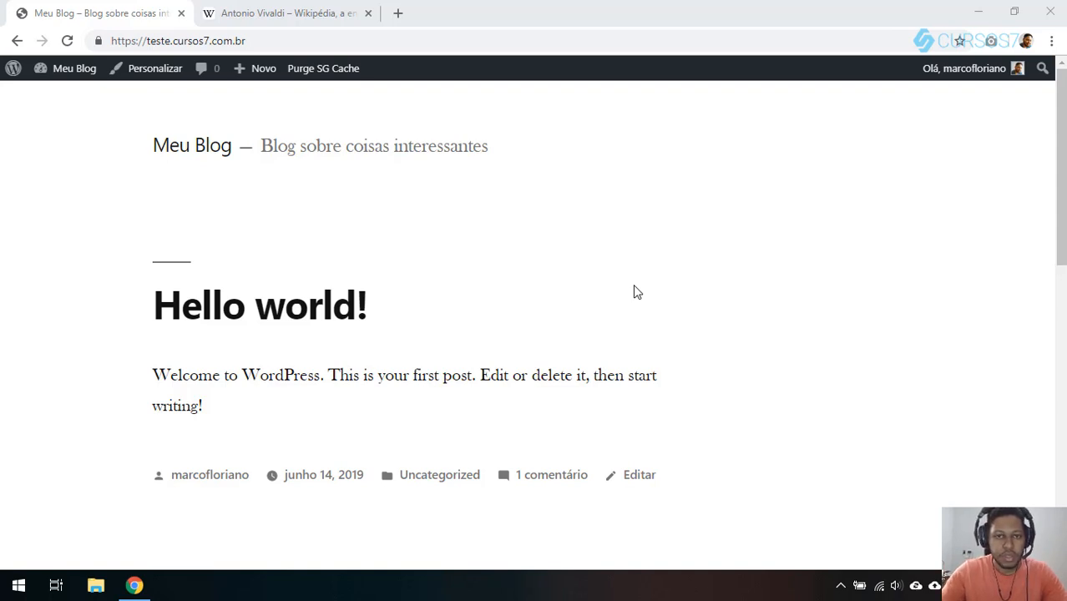
Step: Open the site's admin dashboard, start a new post and dismiss the block editor's welcome tip
left_click(50, 71)
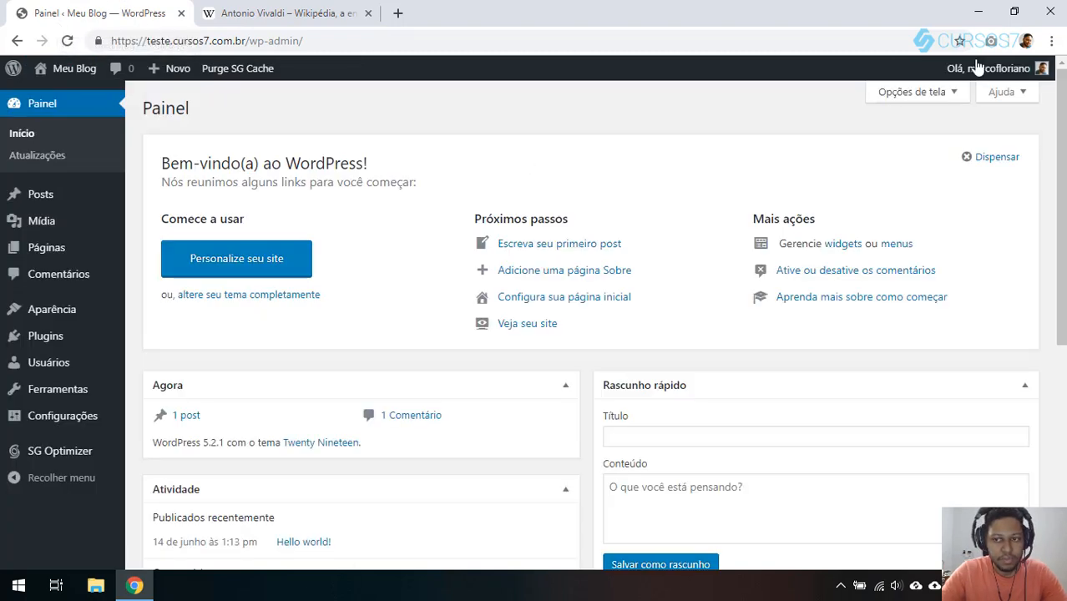
mouse_move(60, 201)
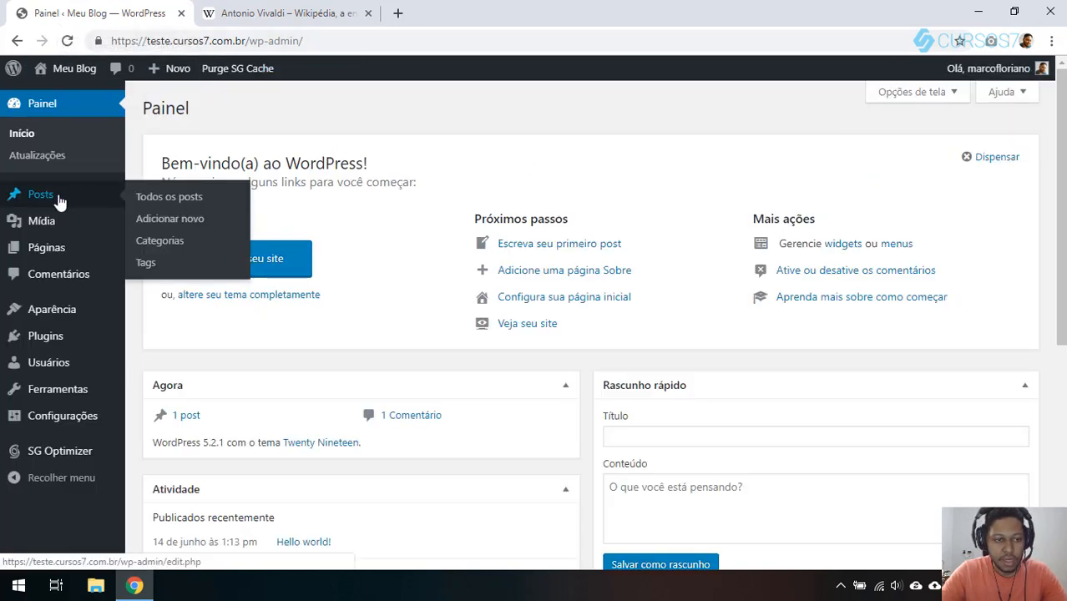
left_click(189, 227)
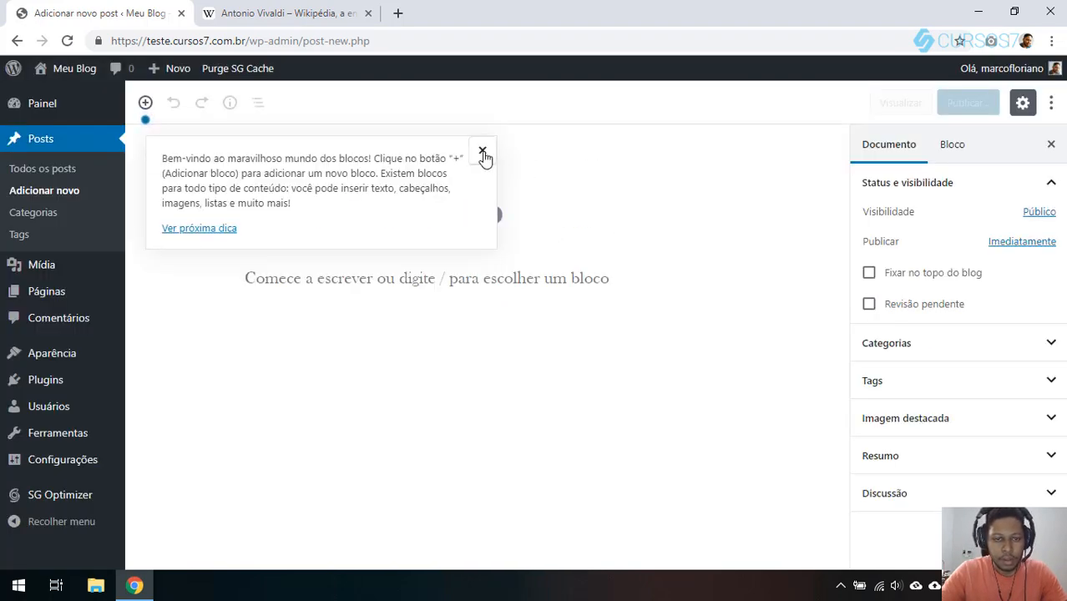
left_click(482, 152)
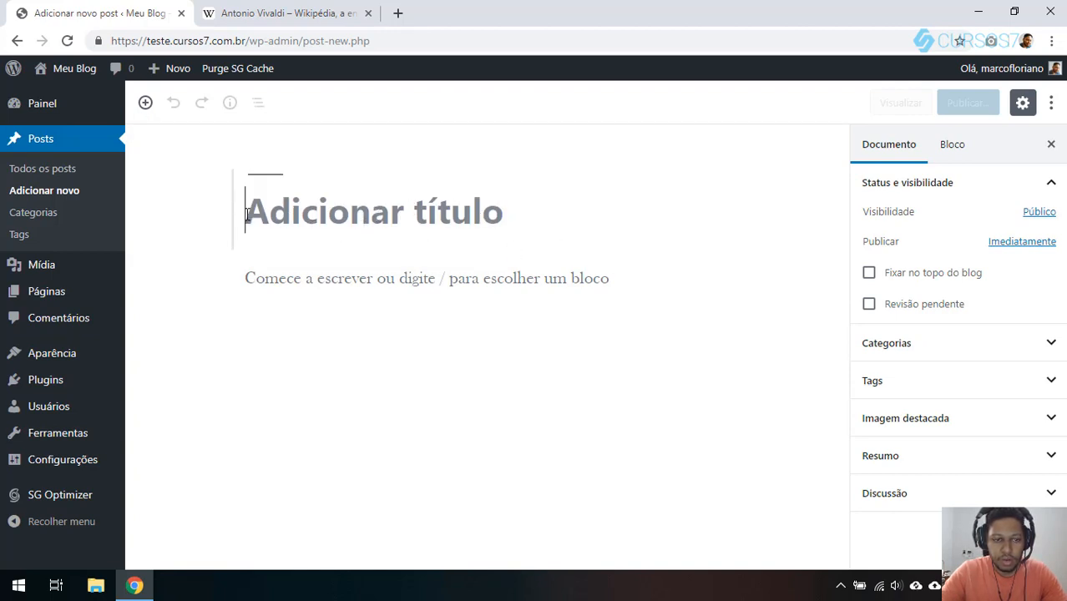
Step: Examine the blank post's title field, content area and category options
left_click(341, 279)
left_click(276, 215)
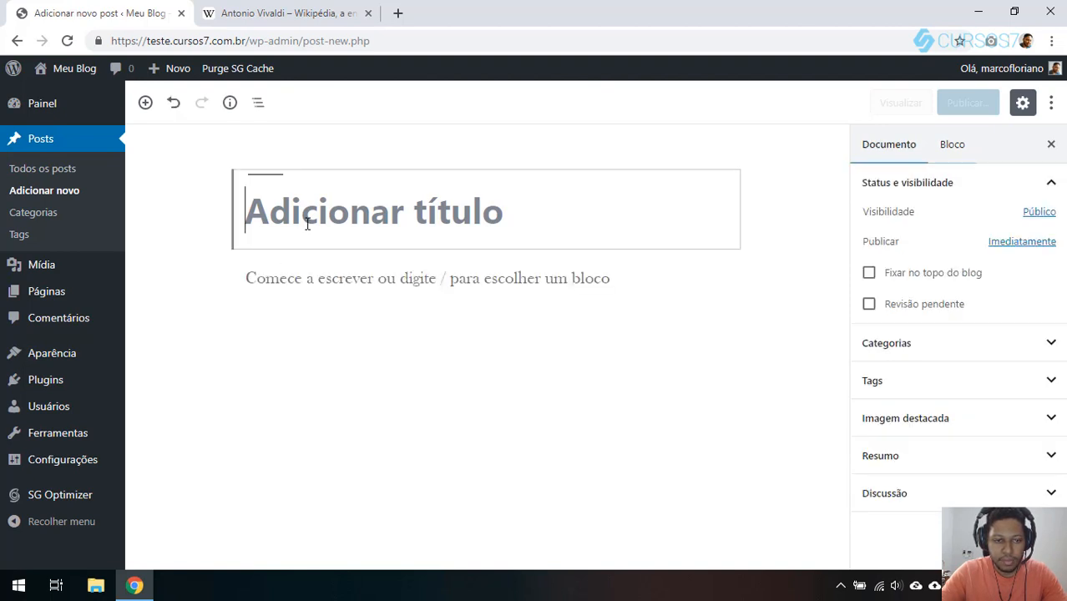
left_click(934, 356)
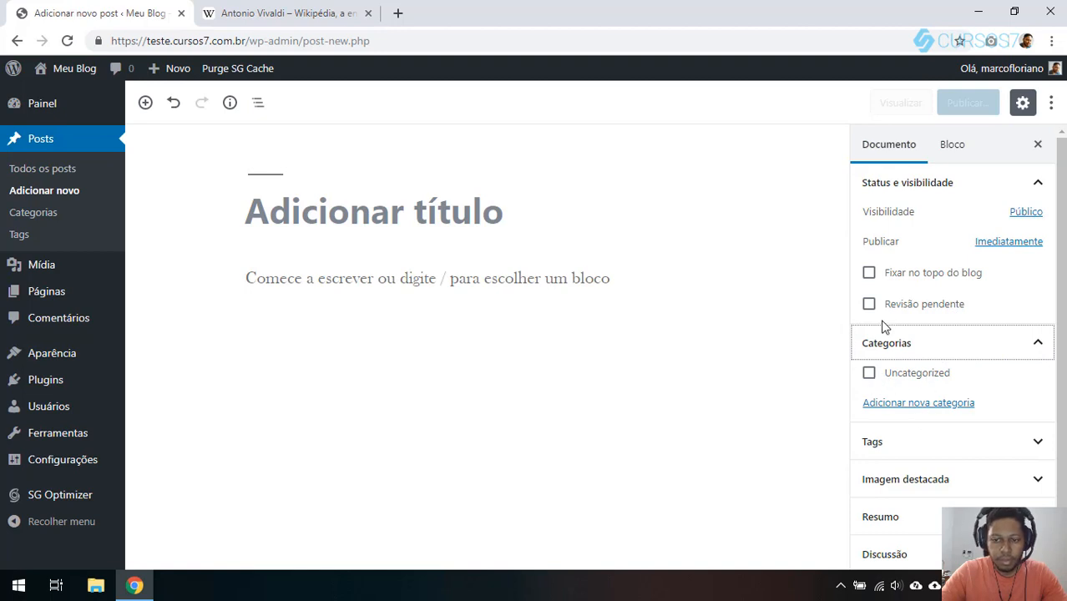
left_click(904, 344)
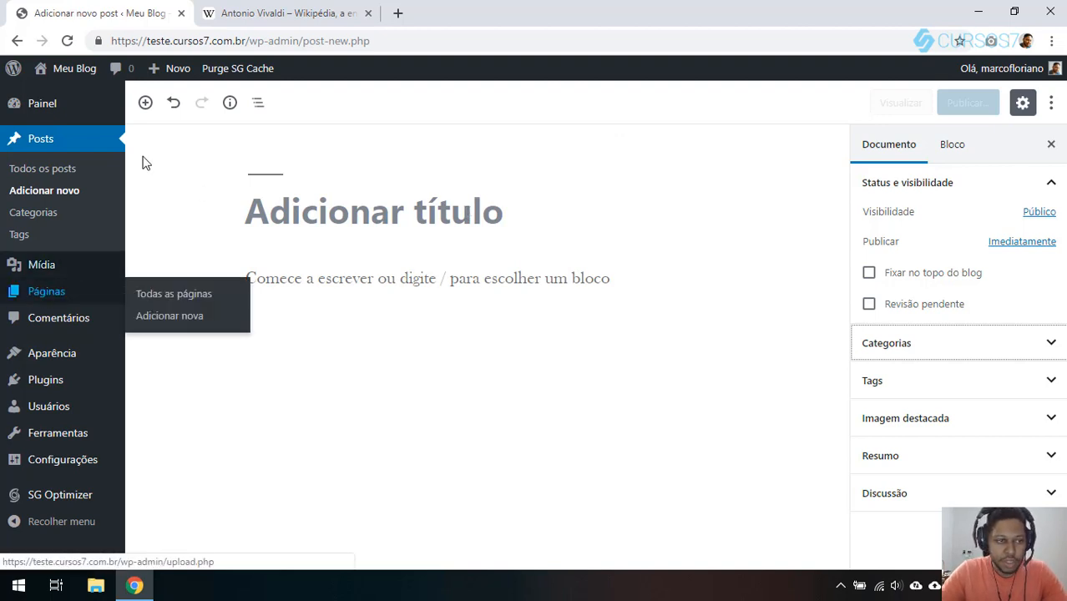
Step: Open the blog's home page in a separate browser tab and examine the "Hello world!" post's title, text and details
middle_click(74, 68)
left_click(302, 10)
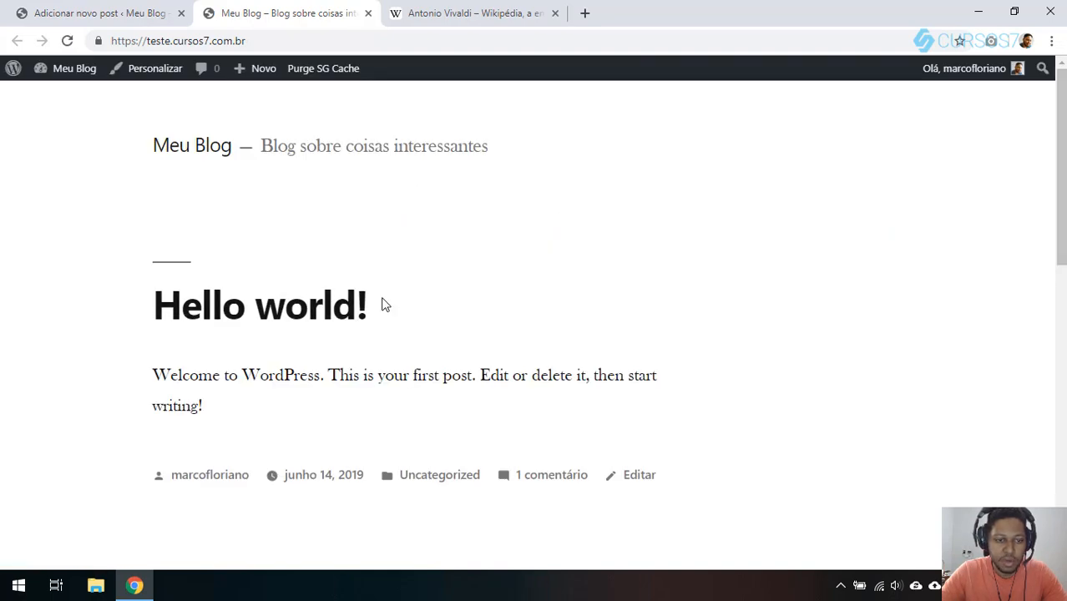
left_click_drag(380, 302, 154, 305)
left_click(523, 260)
scroll(522, 260, "down", 2)
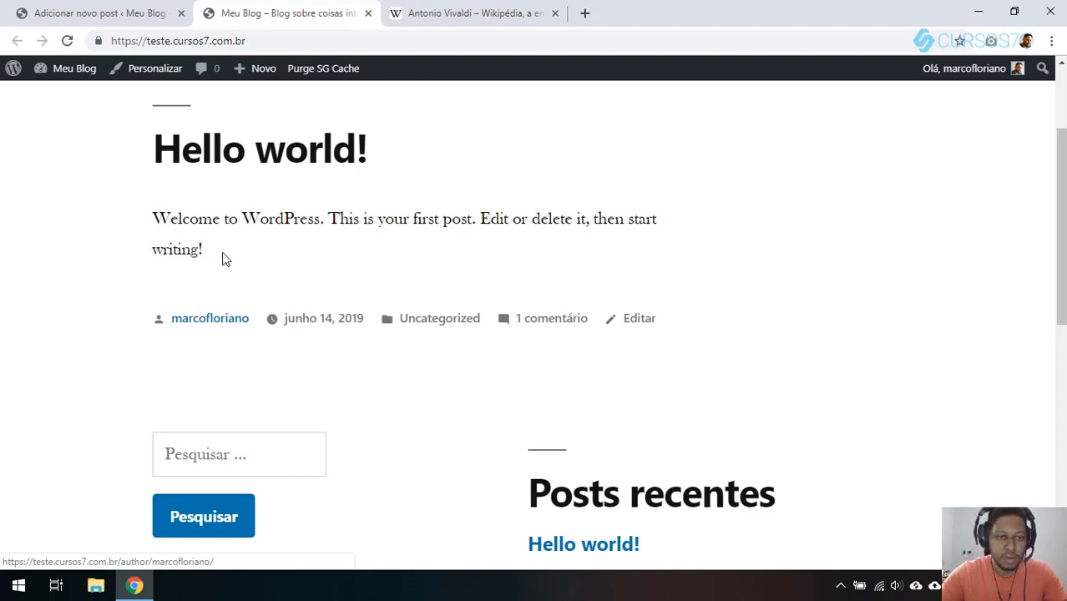
Step: Start a new page from the blog's home page in a separate browser tab
mouse_move(258, 70)
middle_click(250, 137)
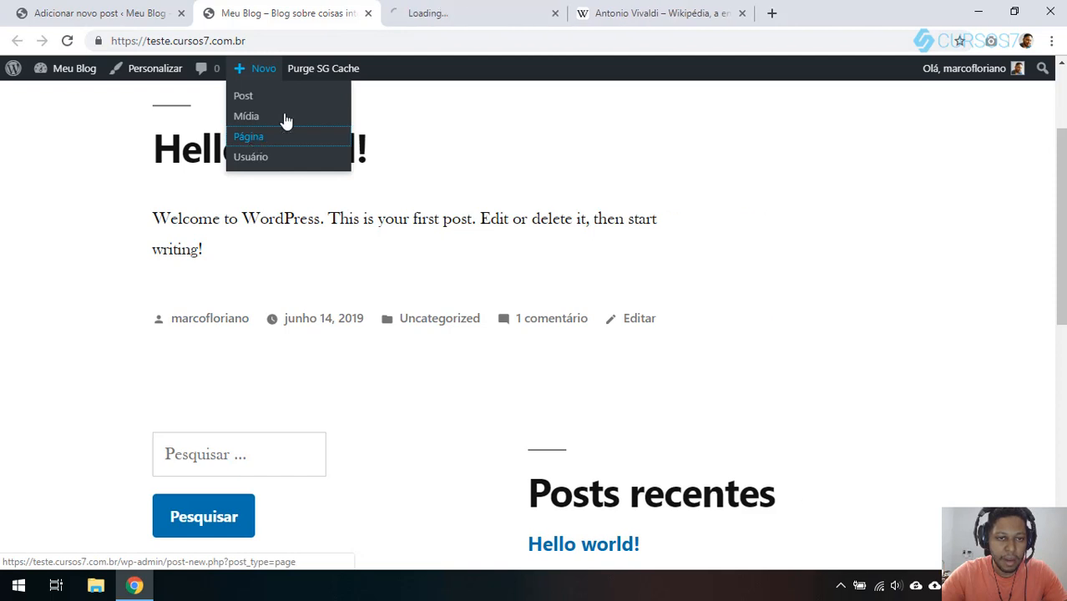
left_click(457, 10)
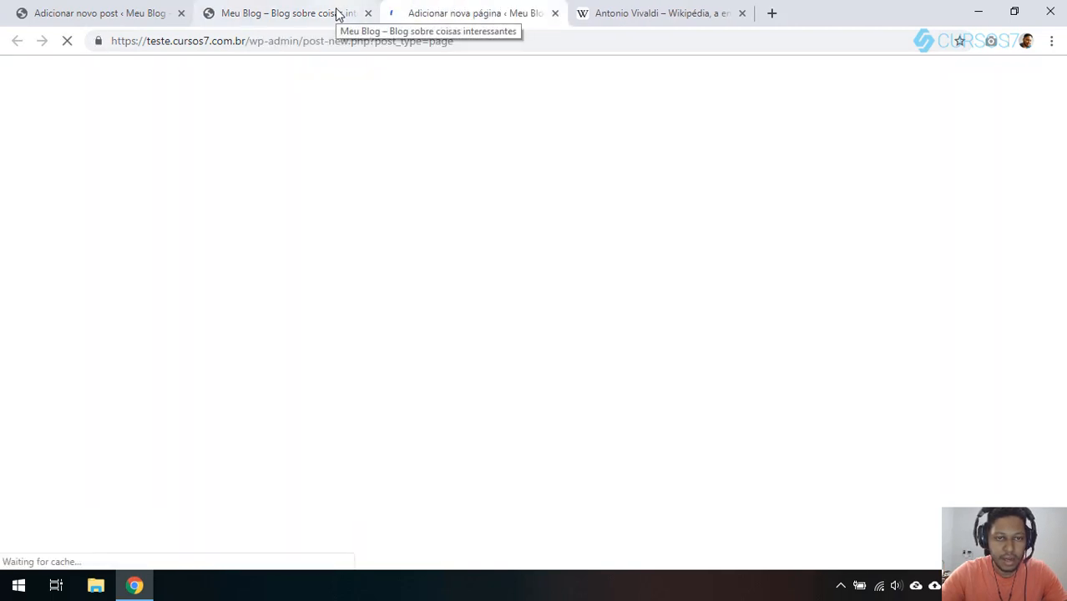
Step: Return to the blog's home page and review the published "Hello world!" post
left_click(275, 12)
scroll(343, 242, "up", 1)
scroll(342, 251, "up", 1)
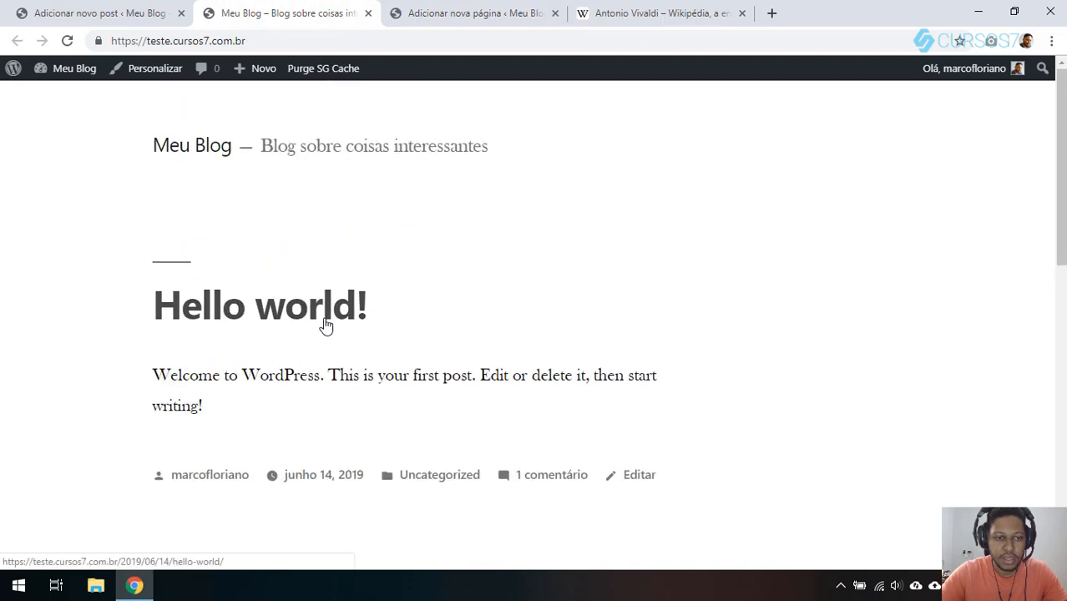
scroll(326, 326, "down", 1)
scroll(669, 376, "up", 1)
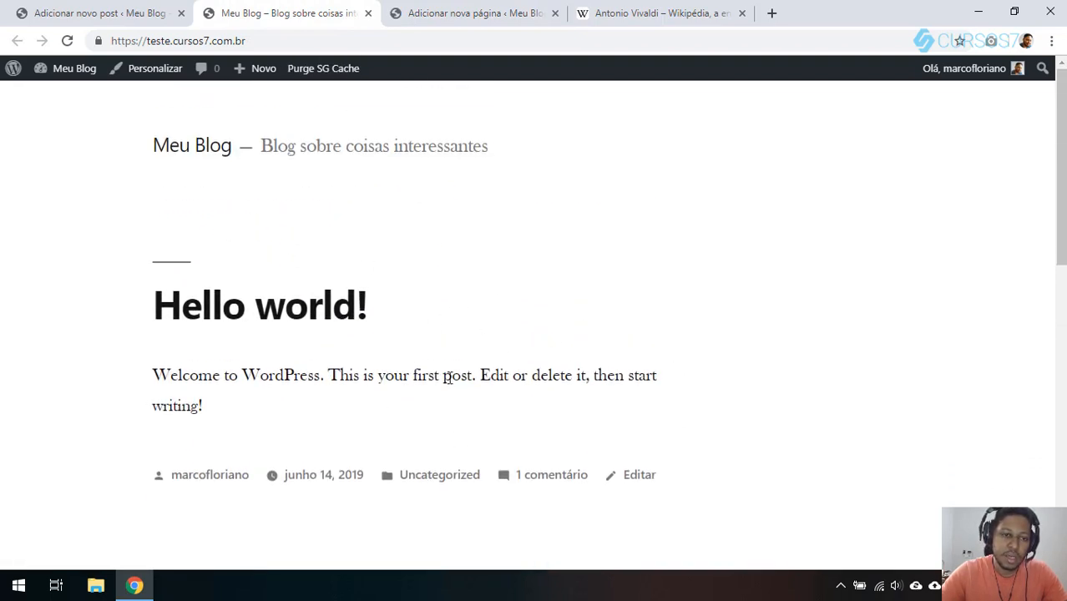
Step: Give the new page the title "Hello World!"
left_click(444, 12)
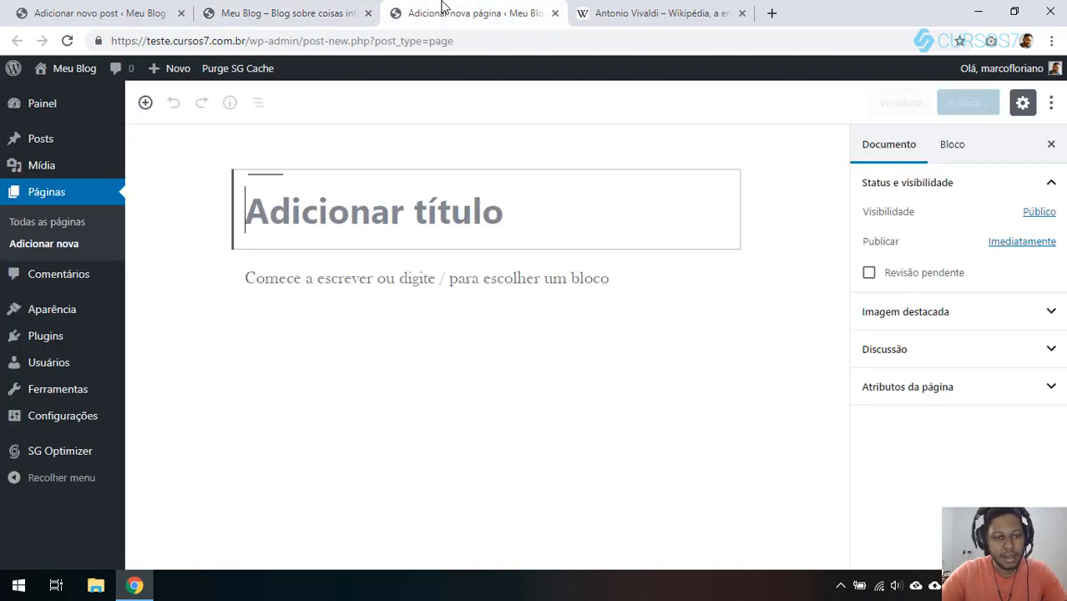
type("M")
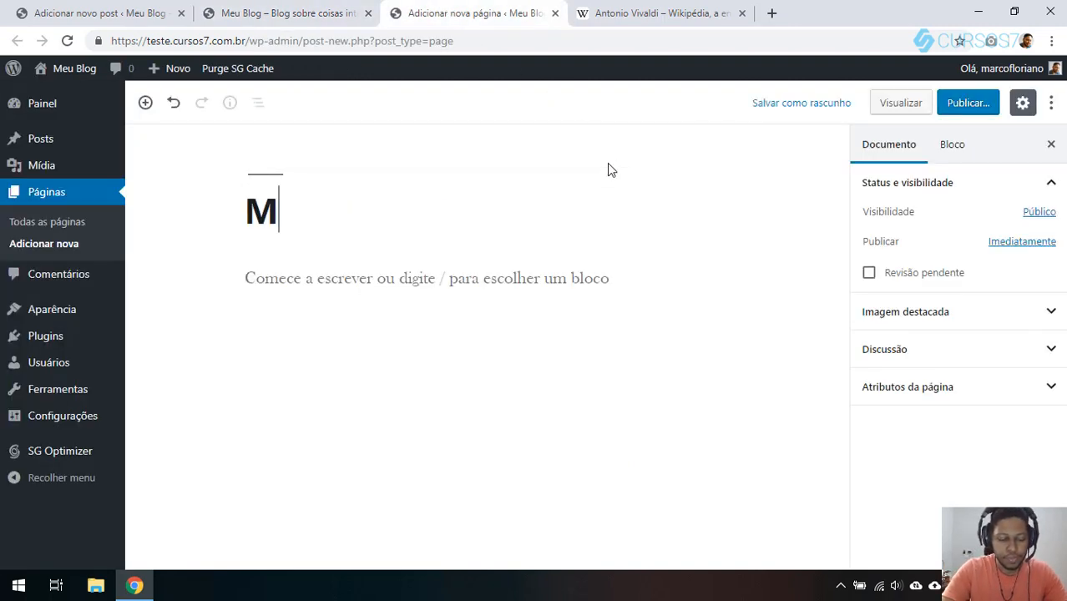
key("BackSpace")
type("Helk")
key("BackSpace")
type("lo World!")
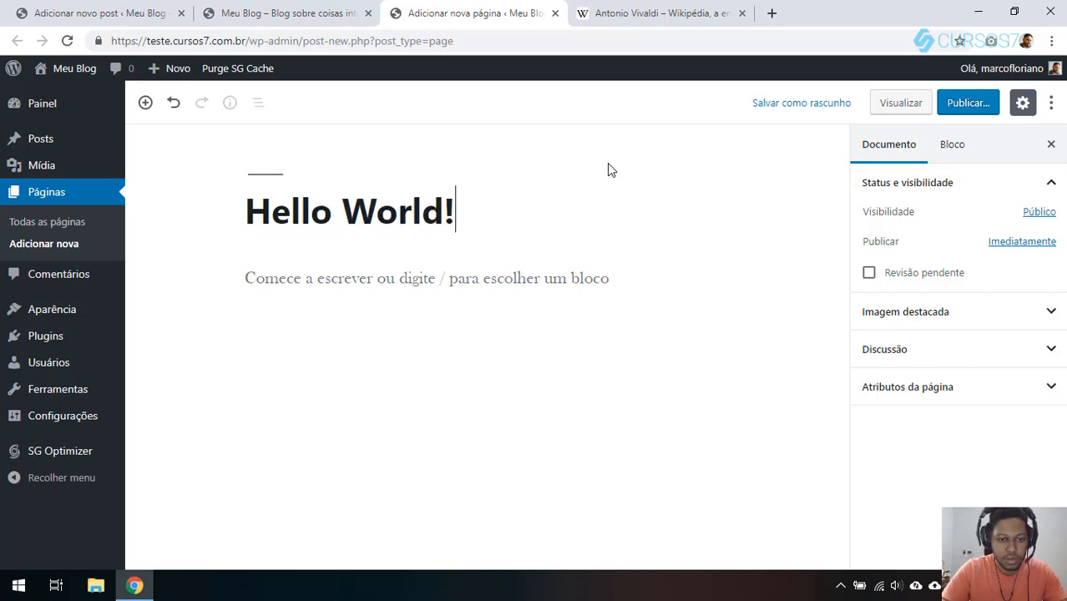
Step: Write the page's body paragraph as "This is a difficult world, but i will keep trying!"
key("Return")
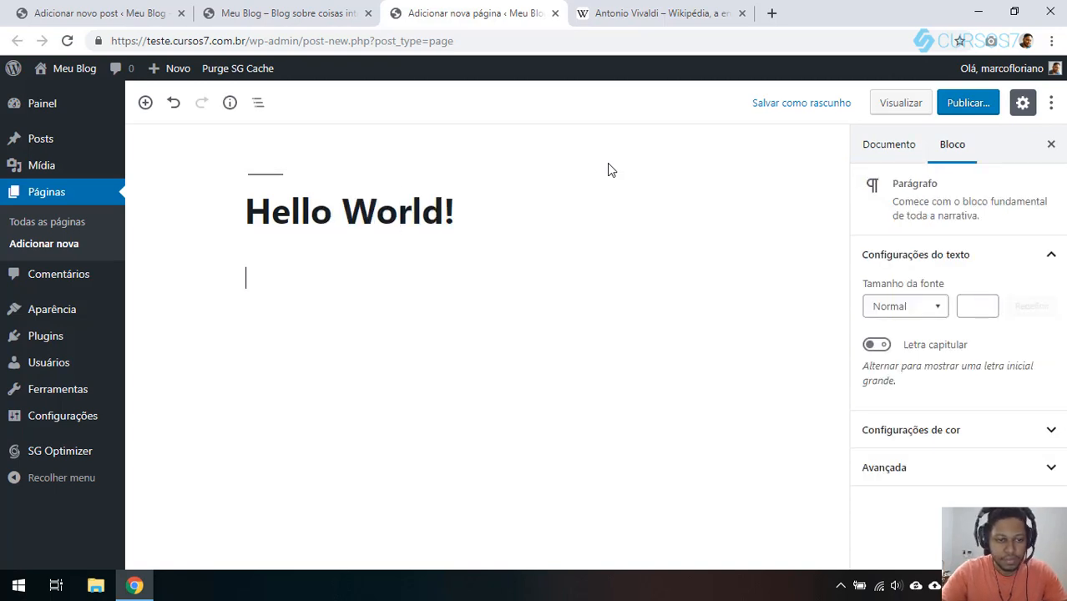
type("This i")
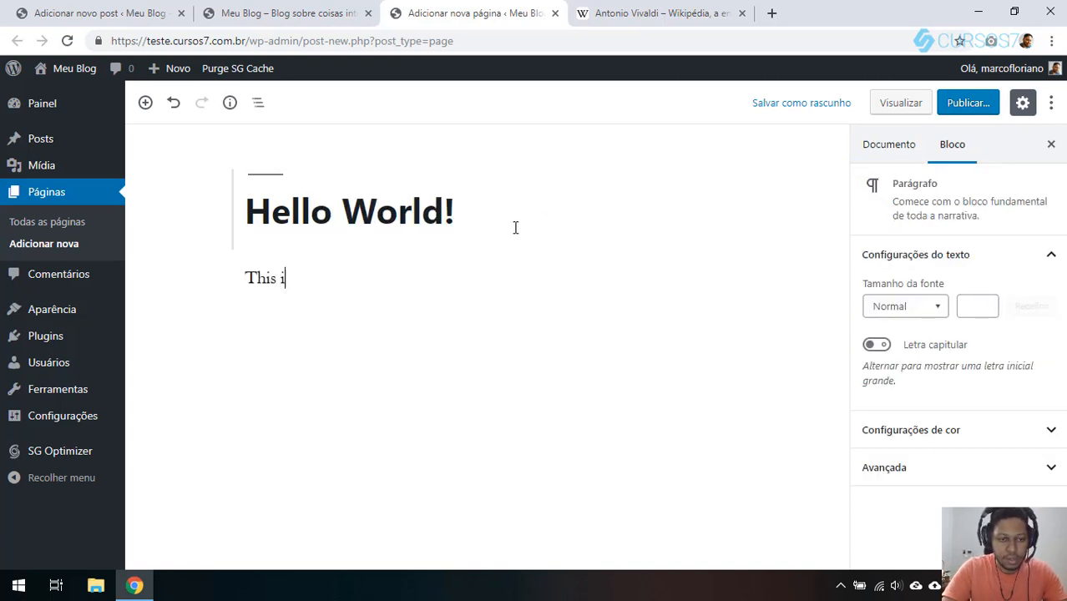
type("s a diffi")
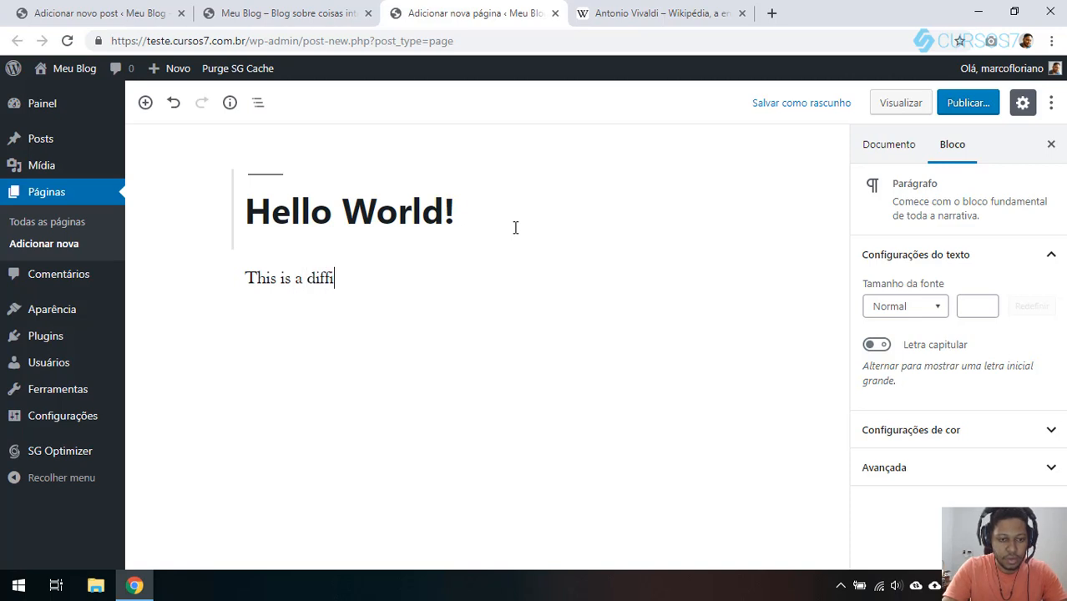
type("cult world")
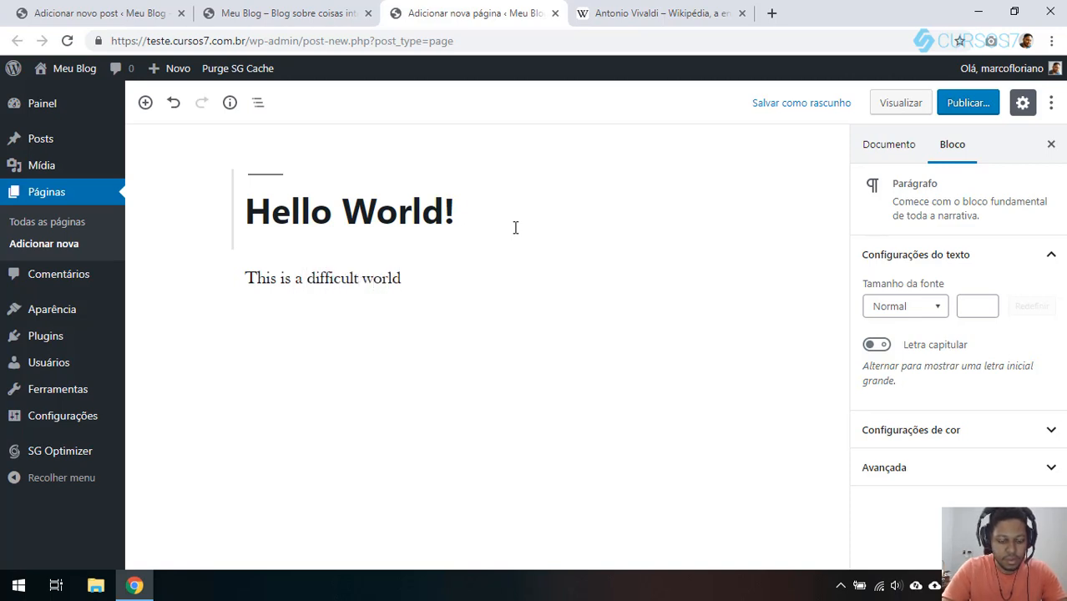
type(", but ")
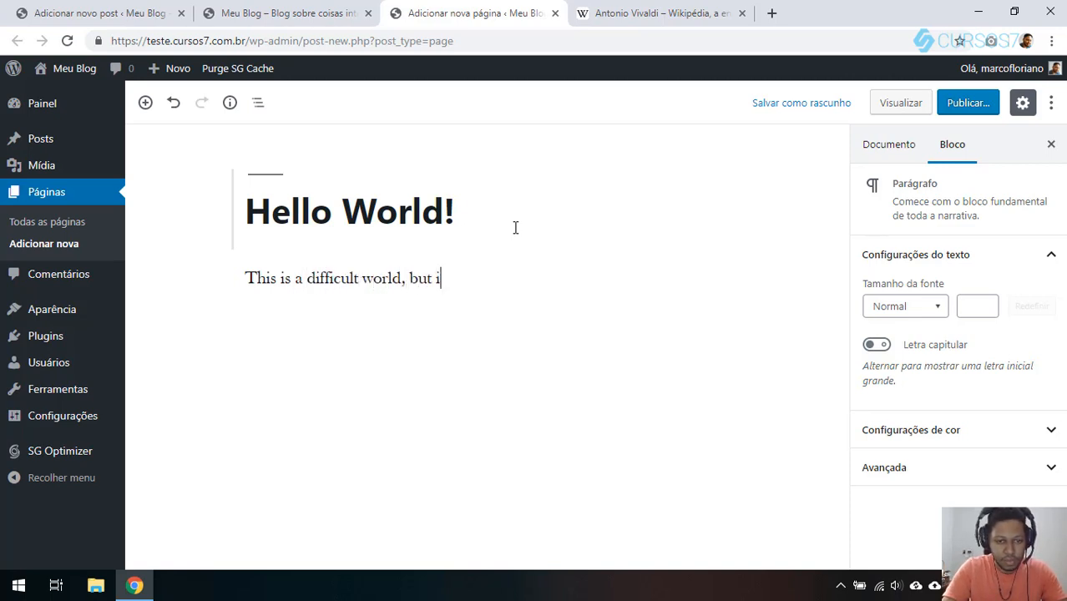
type("i will kepp")
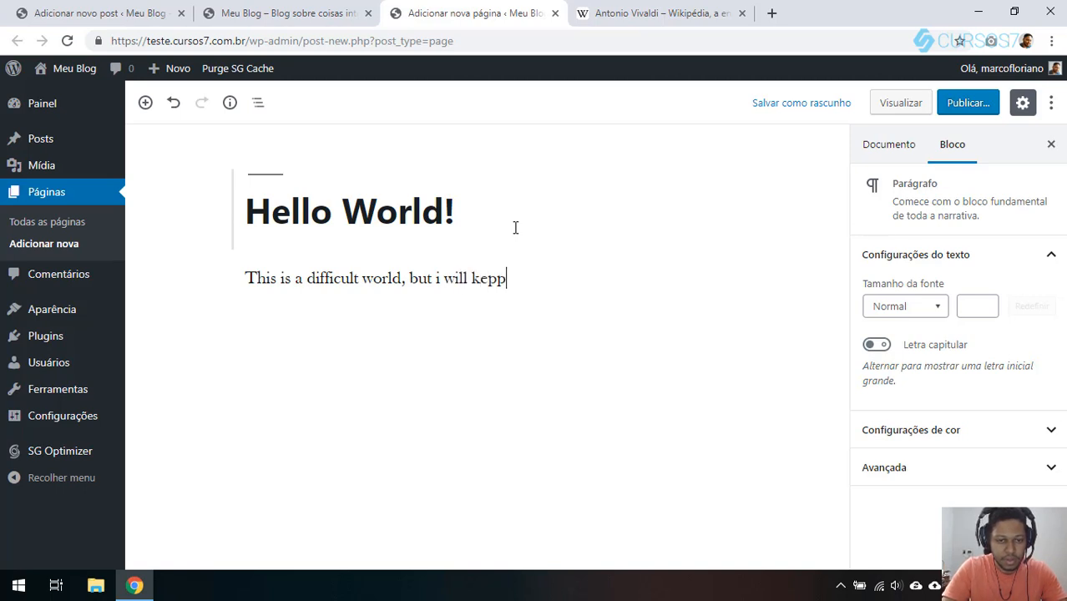
key("BackSpace")
key("BackSpace")
type("ep try")
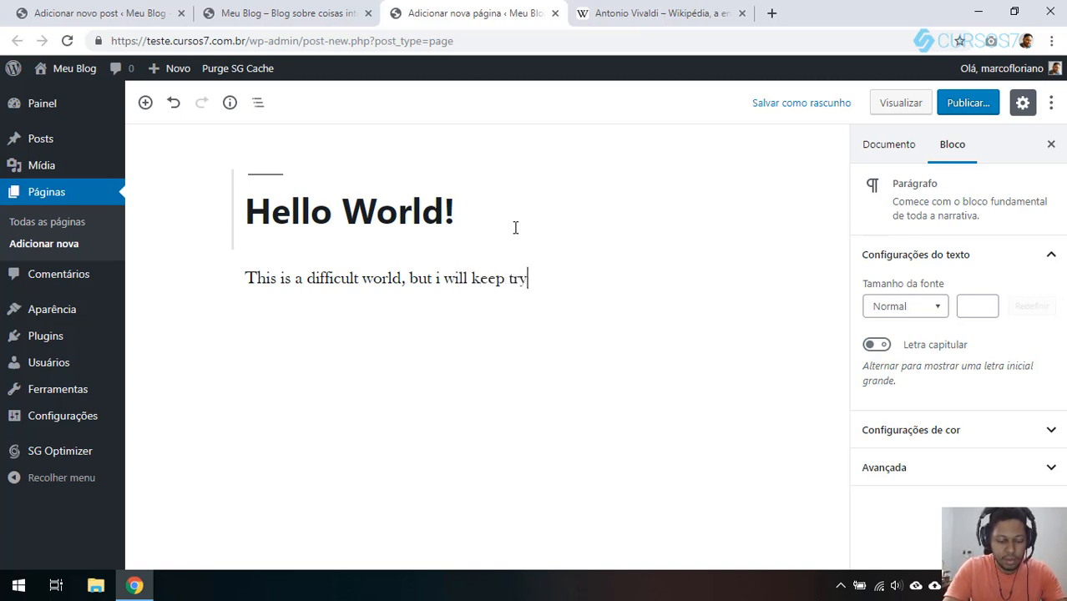
type("ing!")
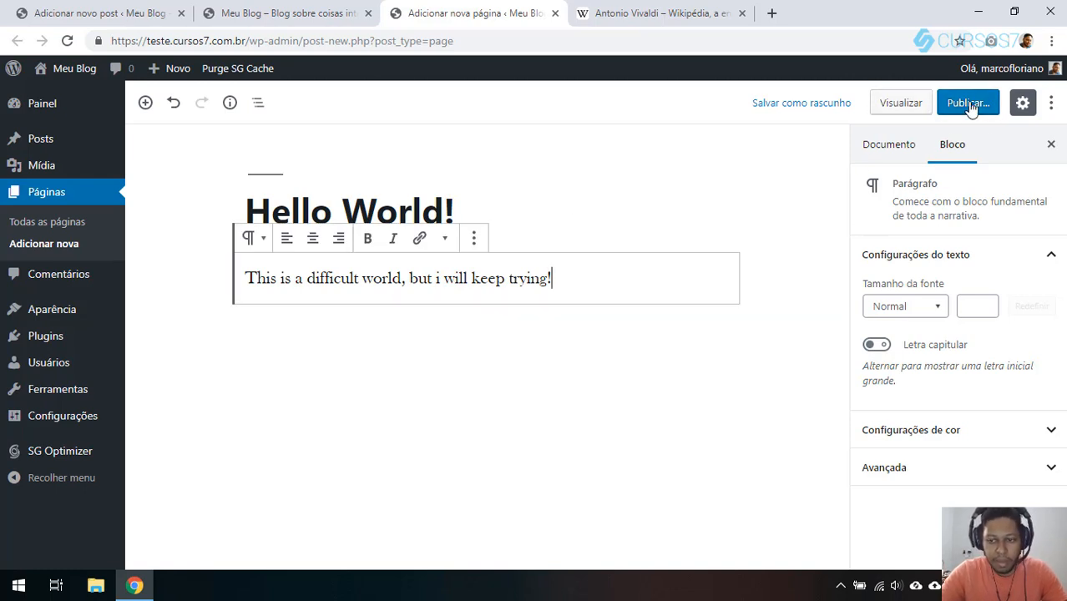
Step: Publish the "Hello World!" page and open its live version
left_click(969, 105)
left_click(968, 103)
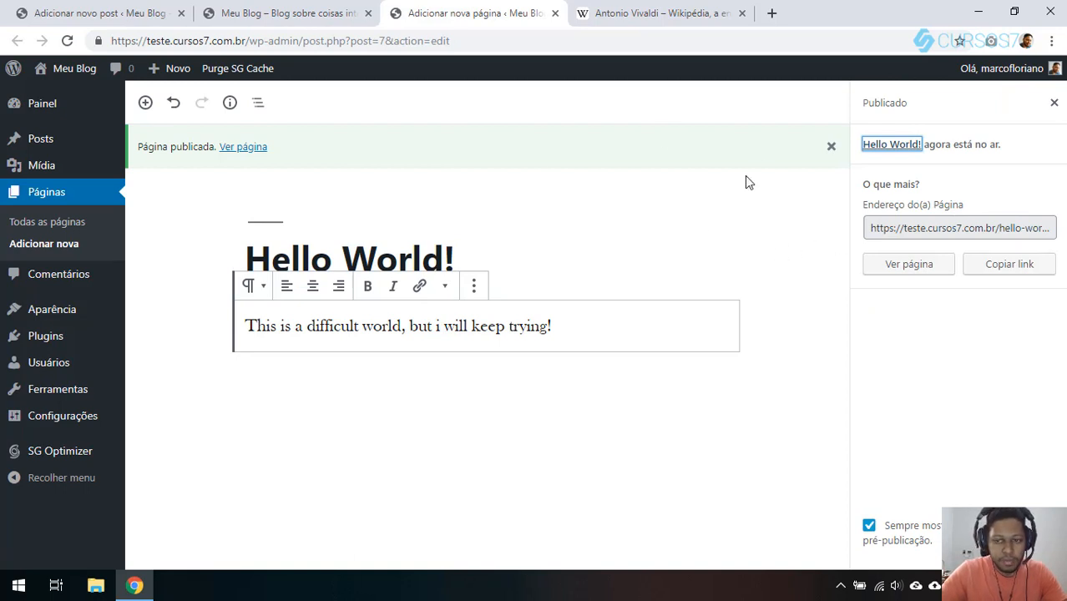
left_click(917, 264)
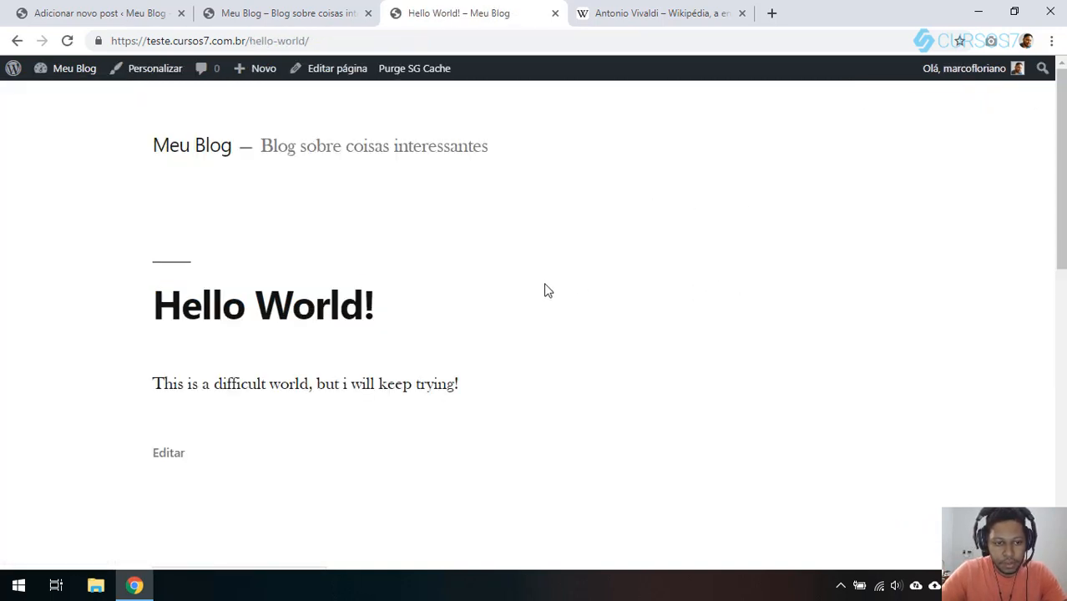
Step: Compare the live "Hello World!" page with the "Hello world!" post on the home page, including the details beneath each text
left_click(312, 10)
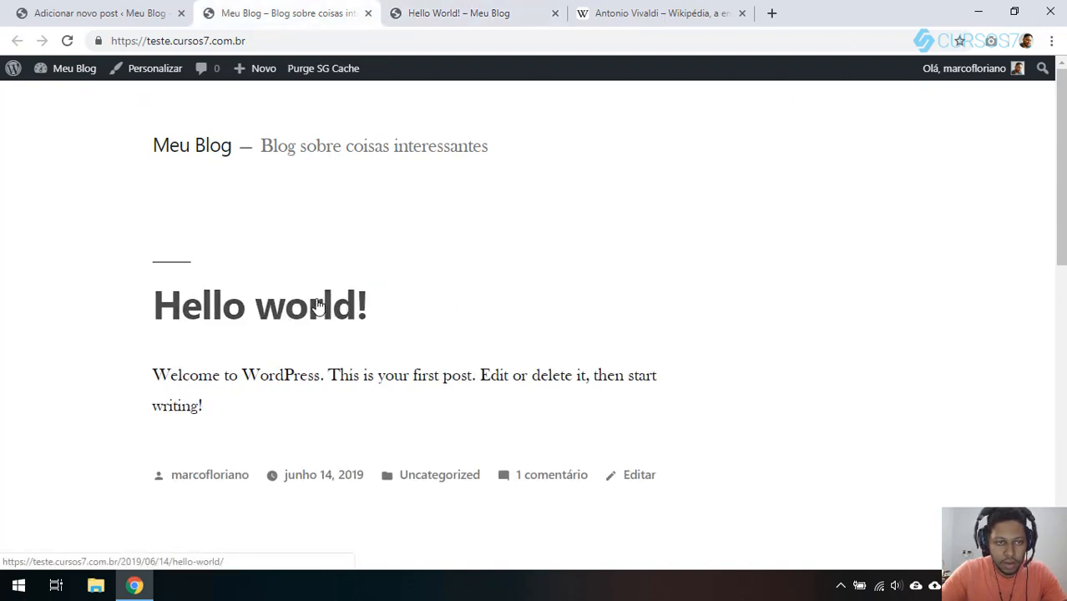
left_click(472, 12)
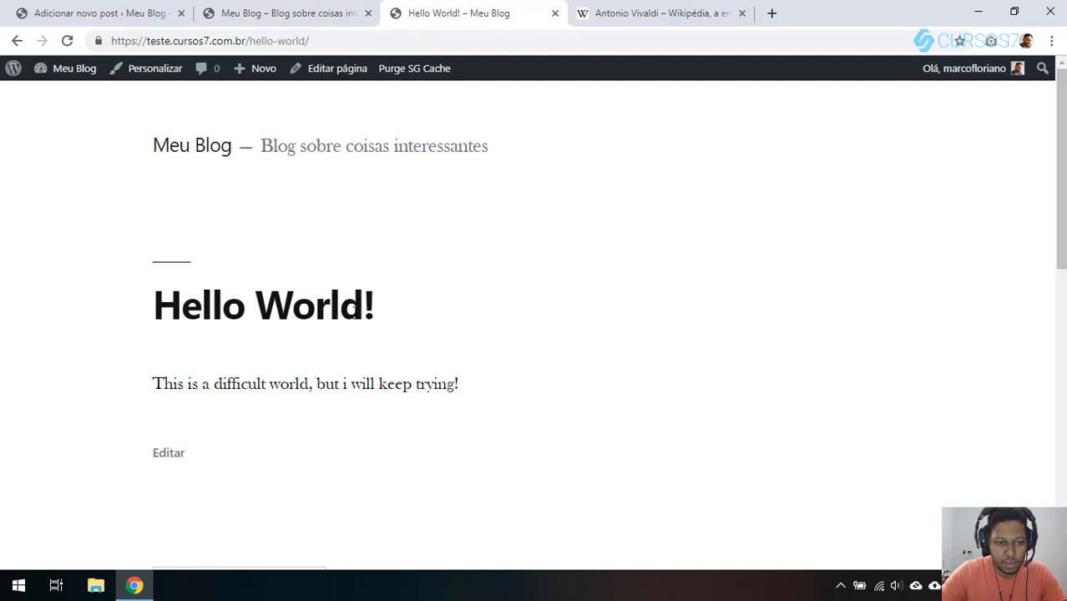
left_click(298, 10)
left_click(435, 10)
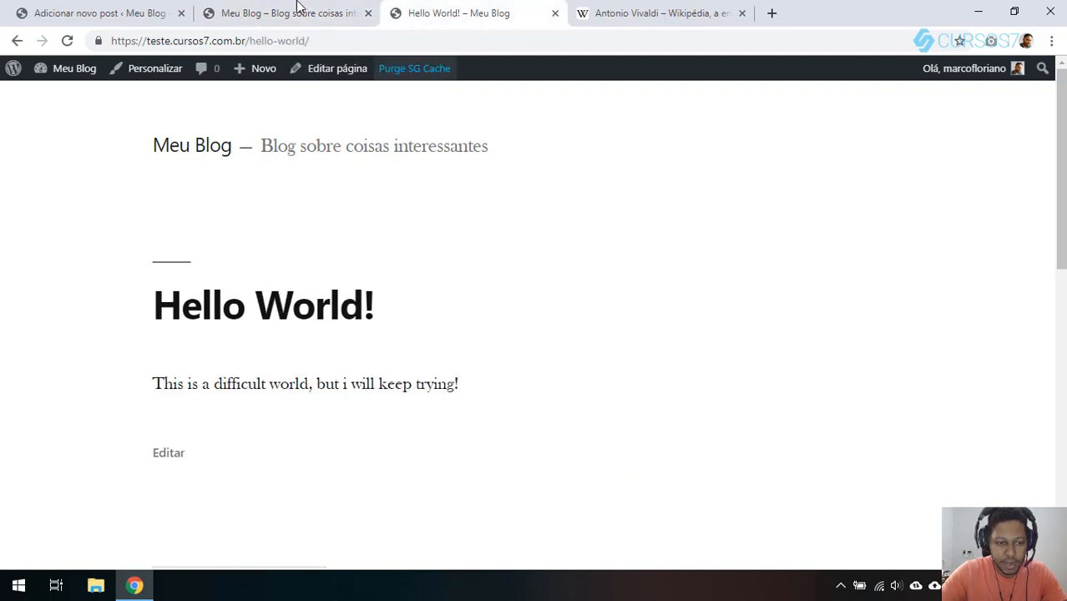
scroll(214, 451, "down", 1)
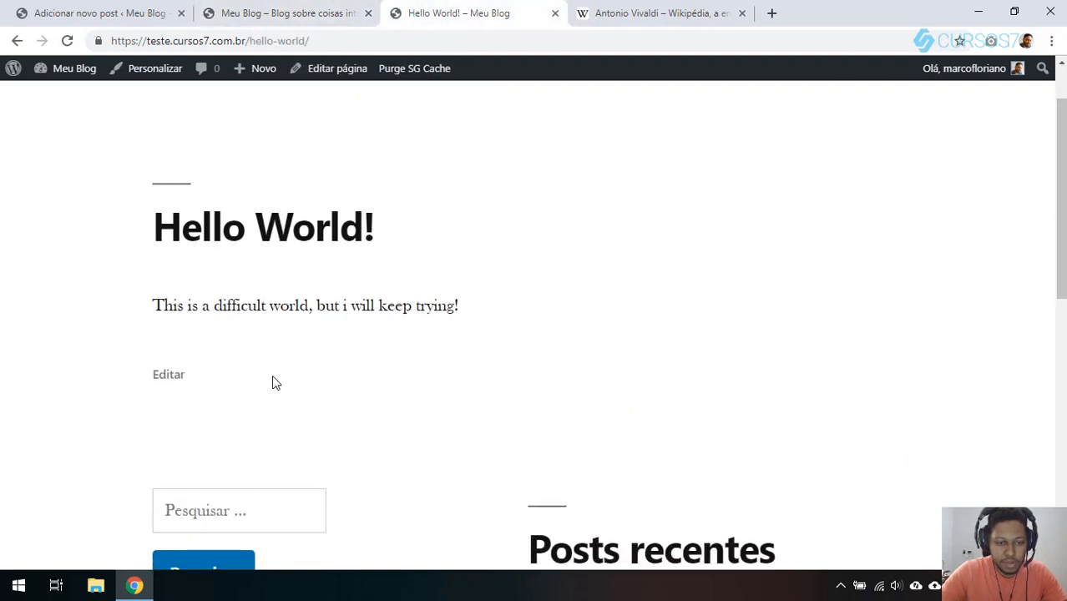
left_click(255, 10)
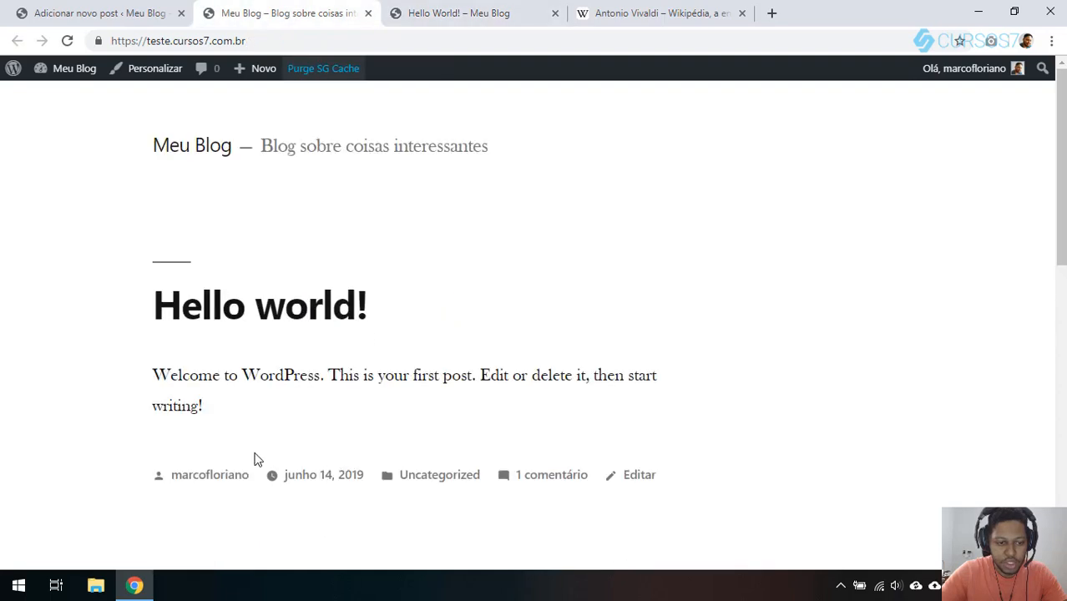
scroll(230, 417, "down", 1)
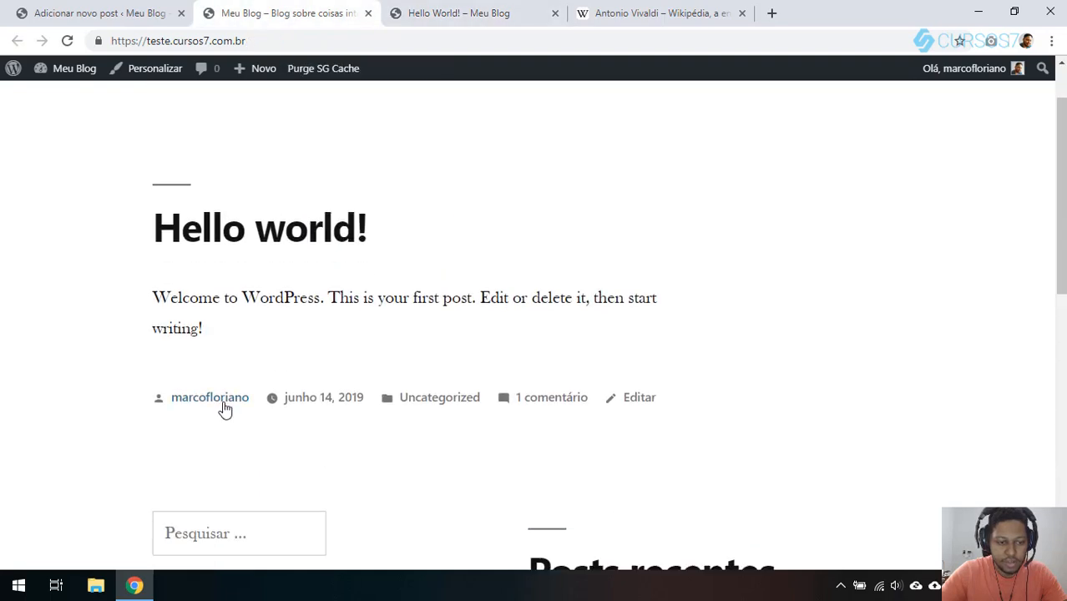
left_click(489, 15)
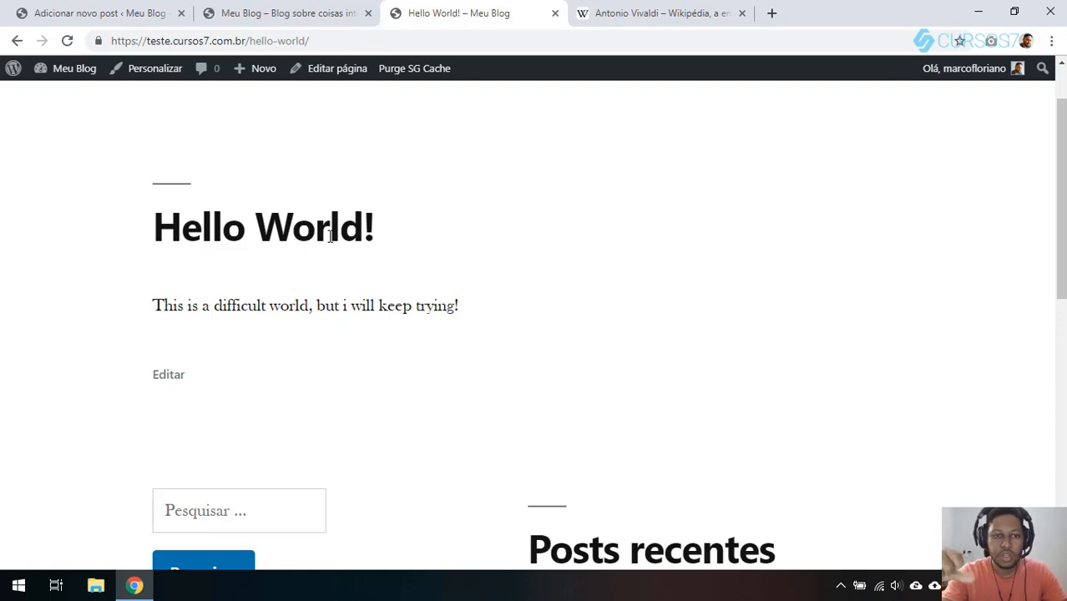
Step: Close the "Hello World!" page's browser tab and return to the blank new post in the editor
middle_click(418, 4)
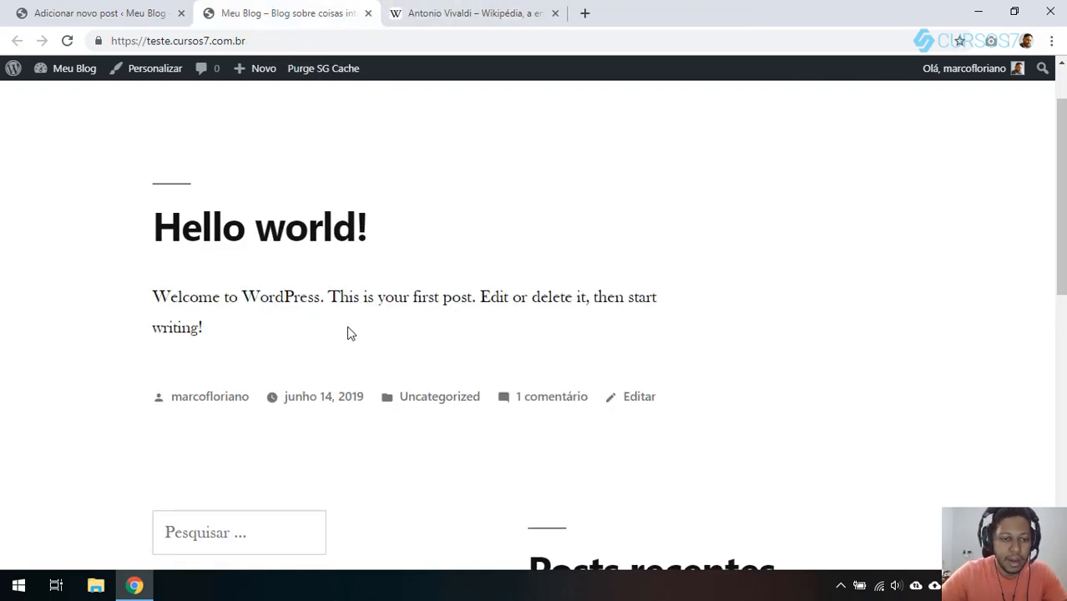
scroll(343, 334, "up", 2)
left_click(89, 12)
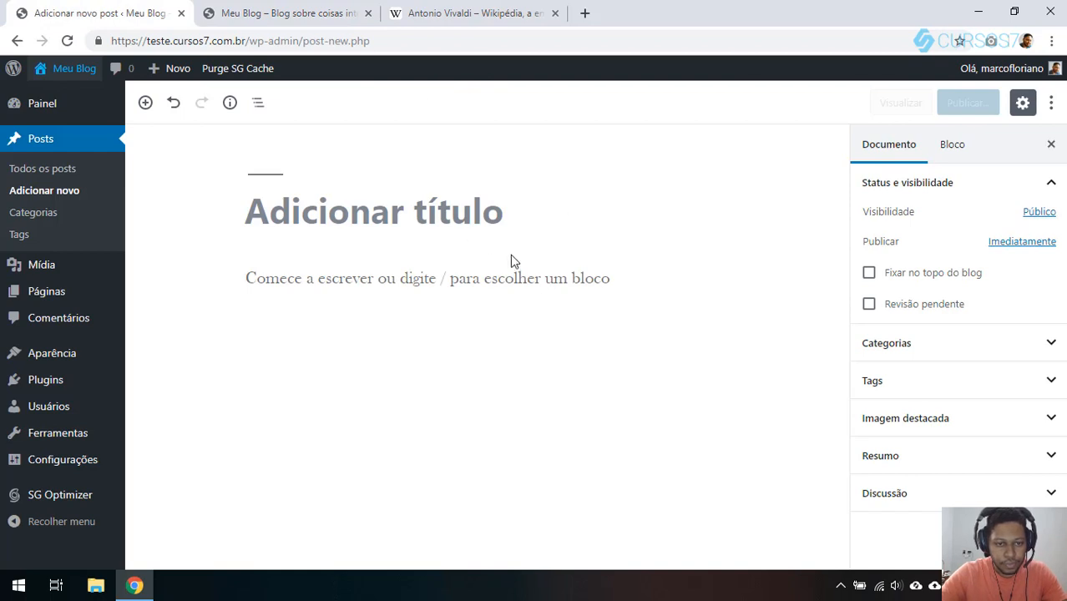
left_click(486, 244)
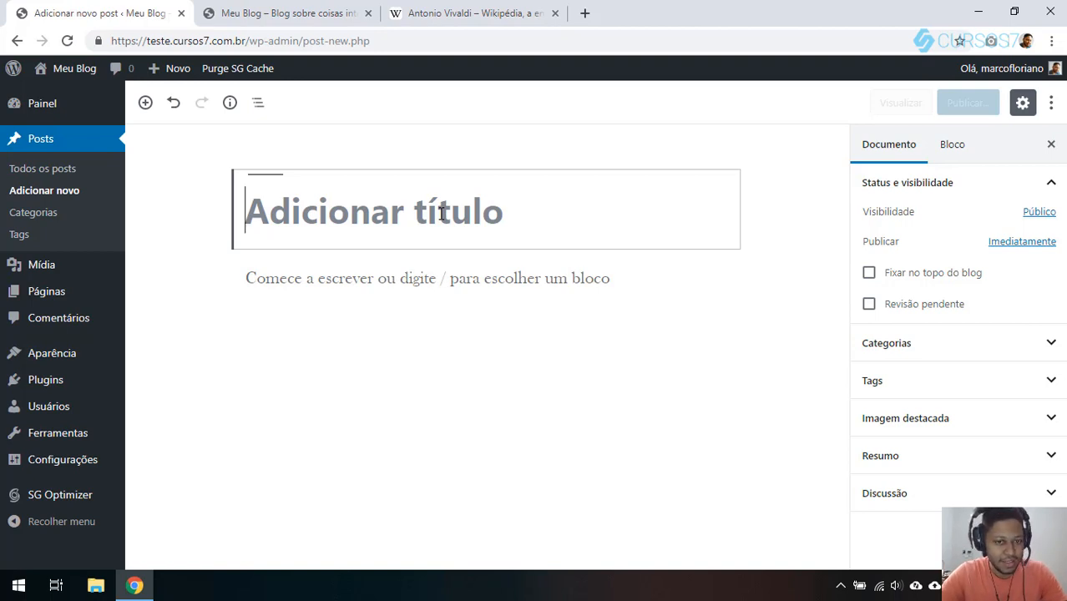
type("Meu Título")
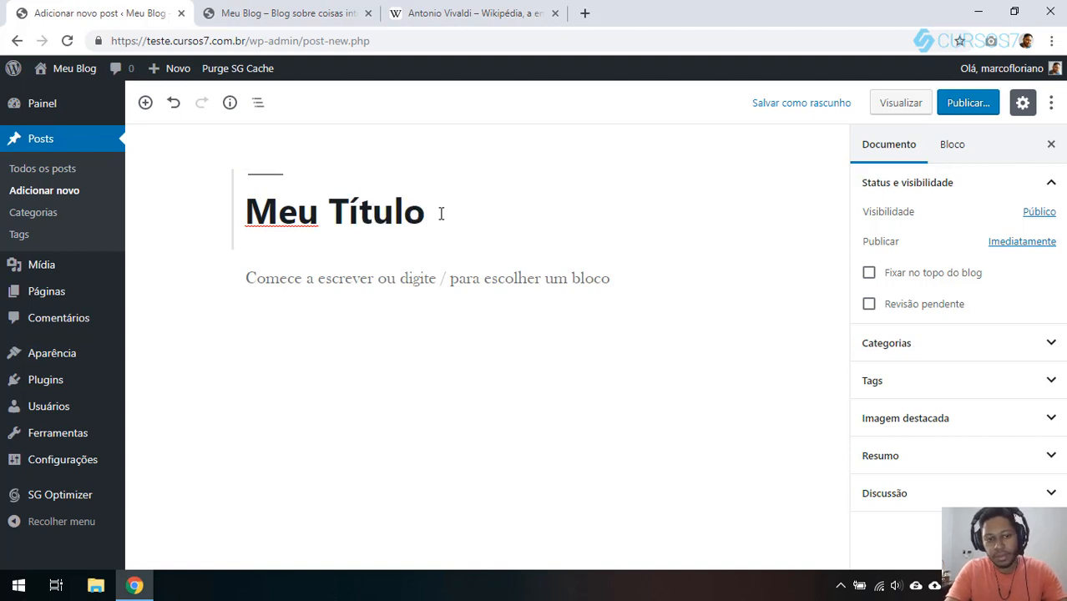
key("BackSpace")
key("BackSpace")
key("BackSpace")
key("BackSpace")
key("BackSpace")
key("BackSpace")
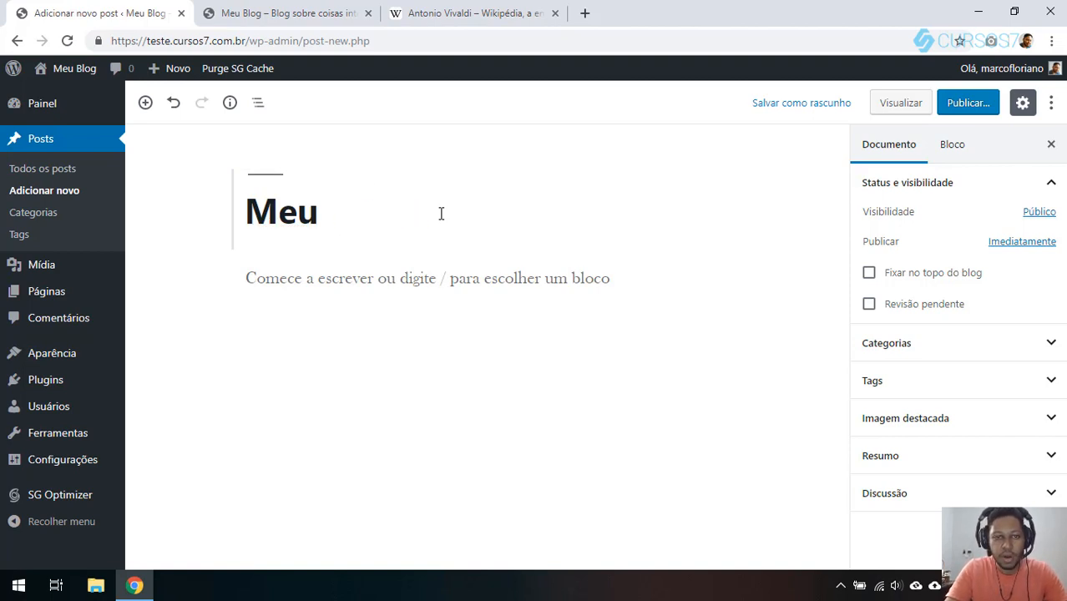
key("BackSpace")
key("BackSpace")
key("BackSpace")
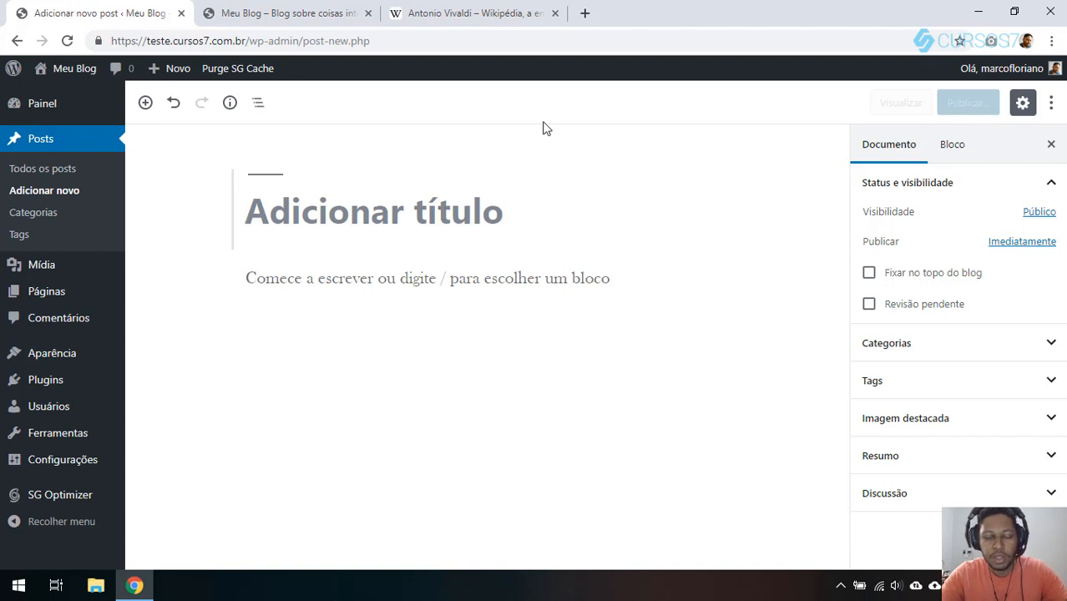
Step: Examine the heading of the Wikipedia article on Antonio Vivaldi and the "Hello world!" post title on the blog's home page
left_click(509, 9)
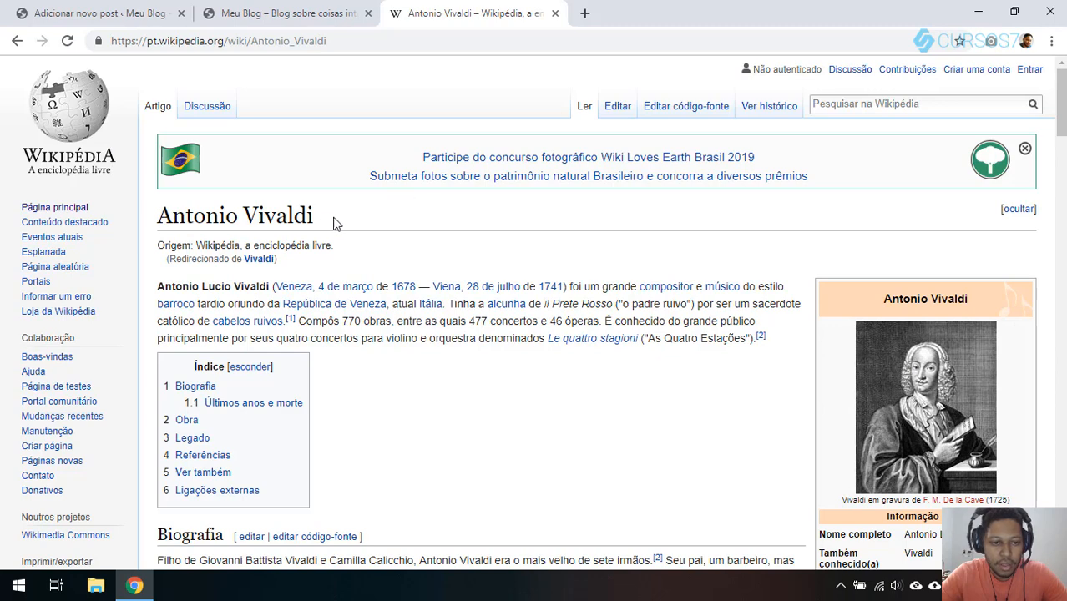
left_click(288, 12)
left_click(461, 13)
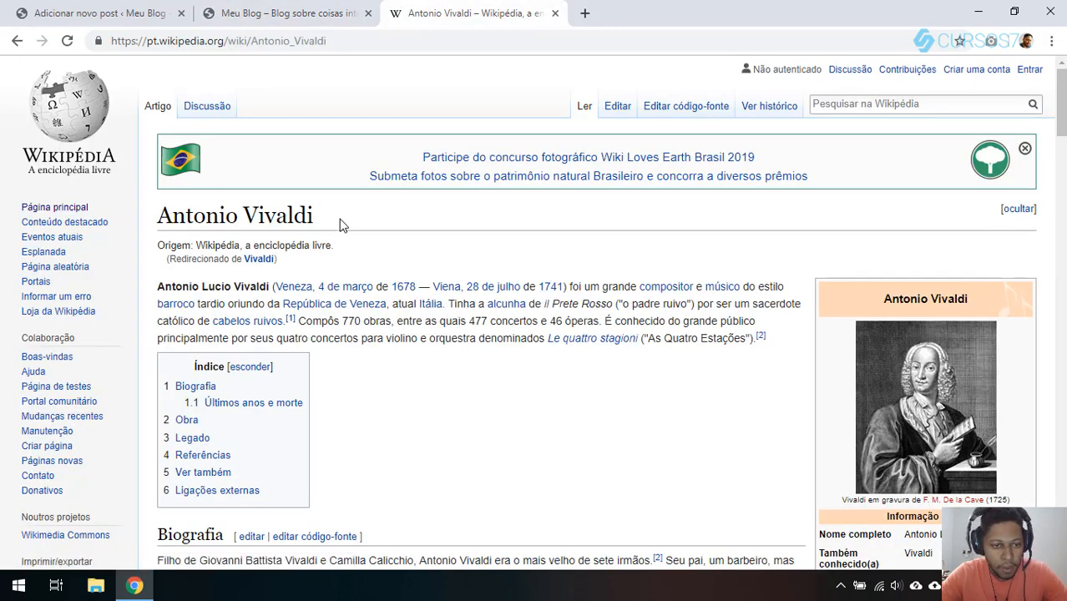
left_click_drag(341, 227, 155, 232)
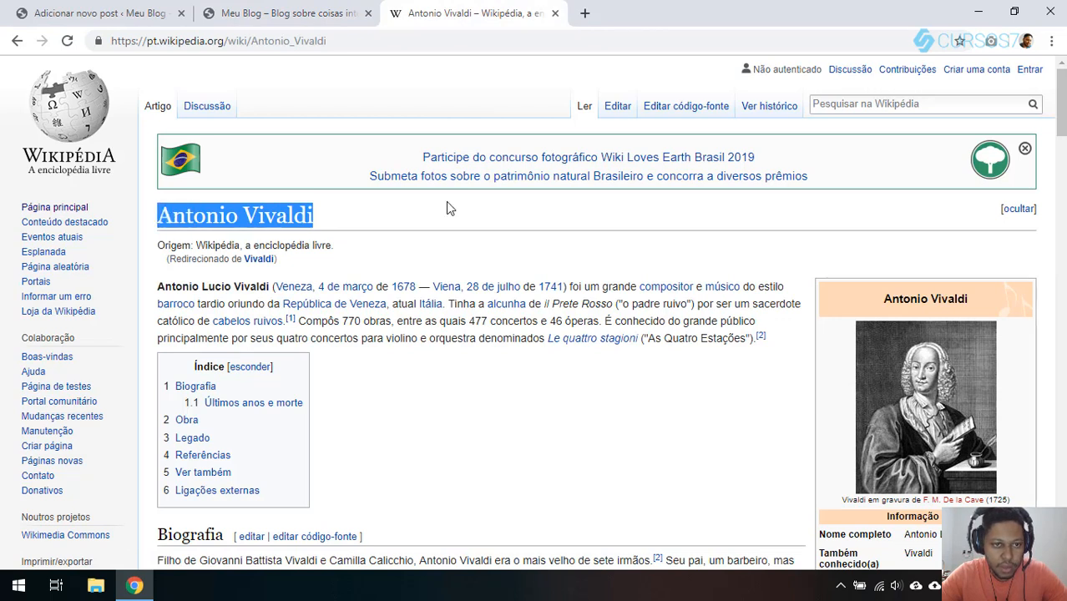
left_click_drag(337, 217, 154, 224)
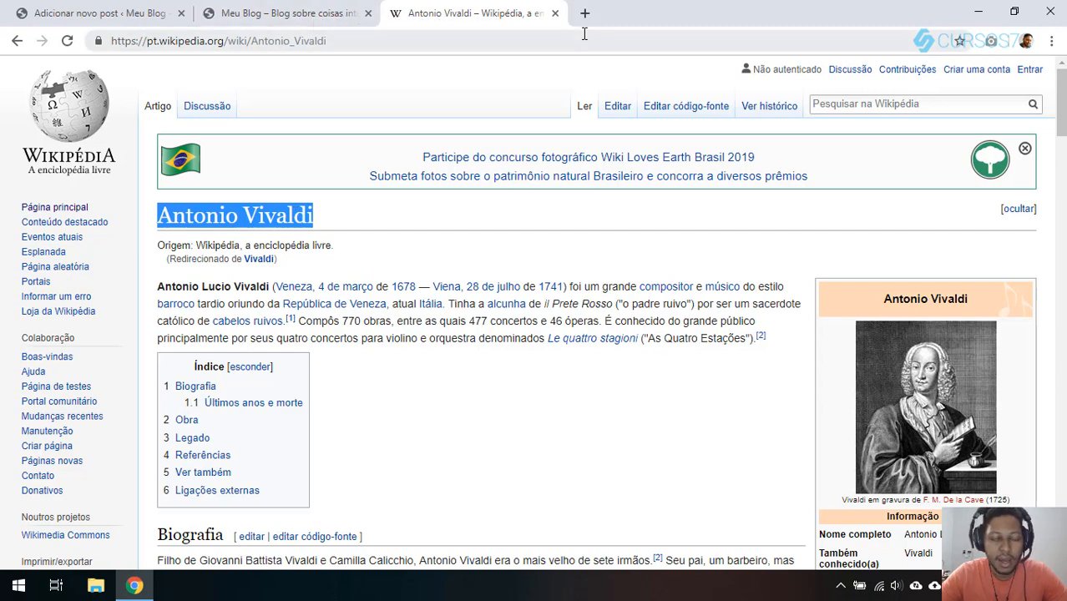
left_click(320, 11)
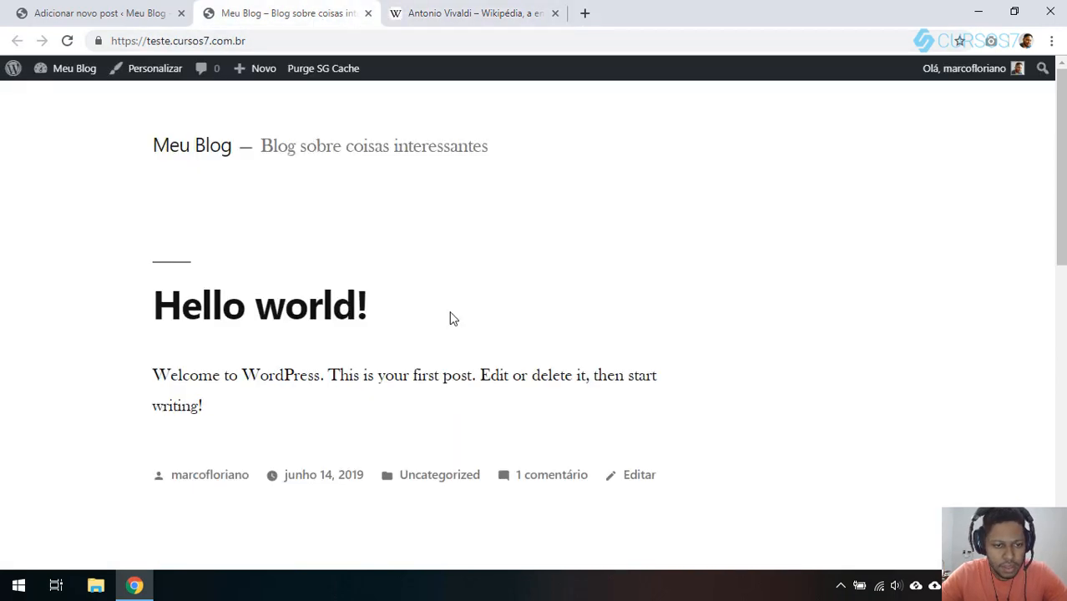
Step: Return to the new post in the editor and title it "A Vida e a História de Antonio Vivaldi"
left_click(133, 10)
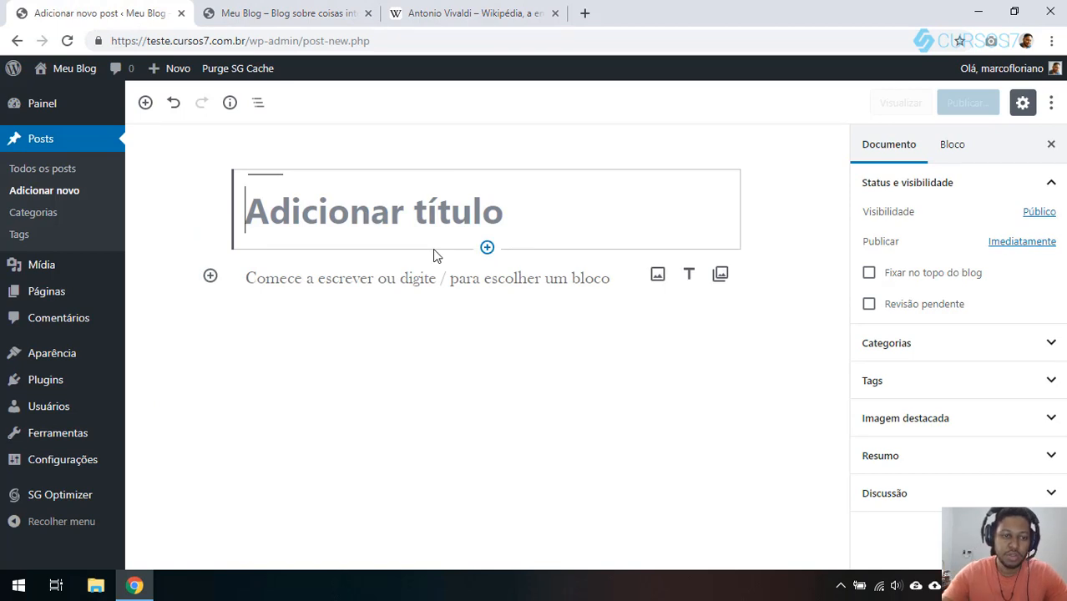
type("A Vida e ")
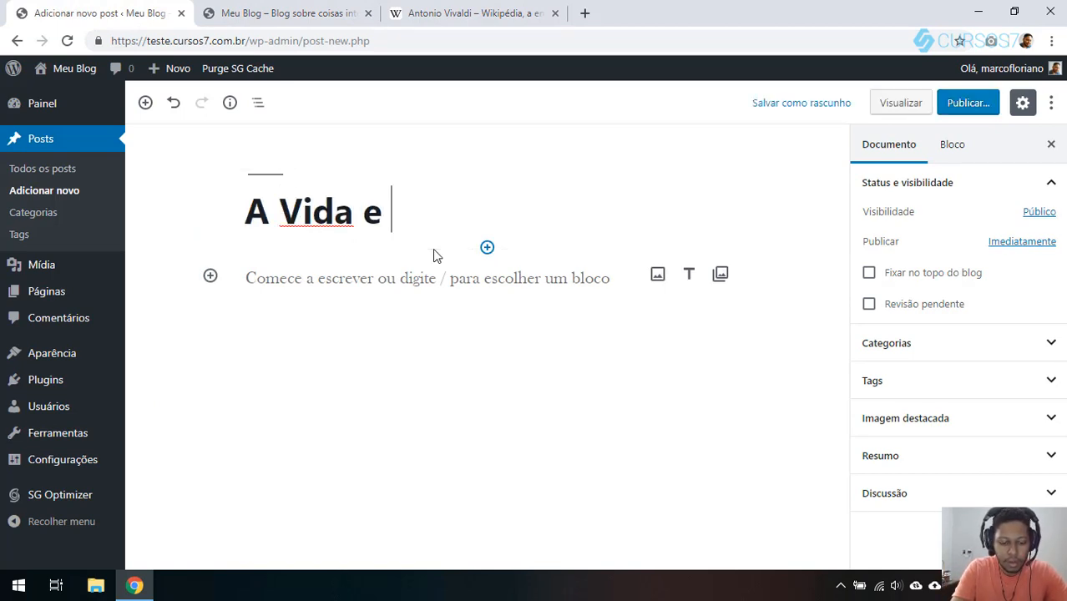
type("a ")
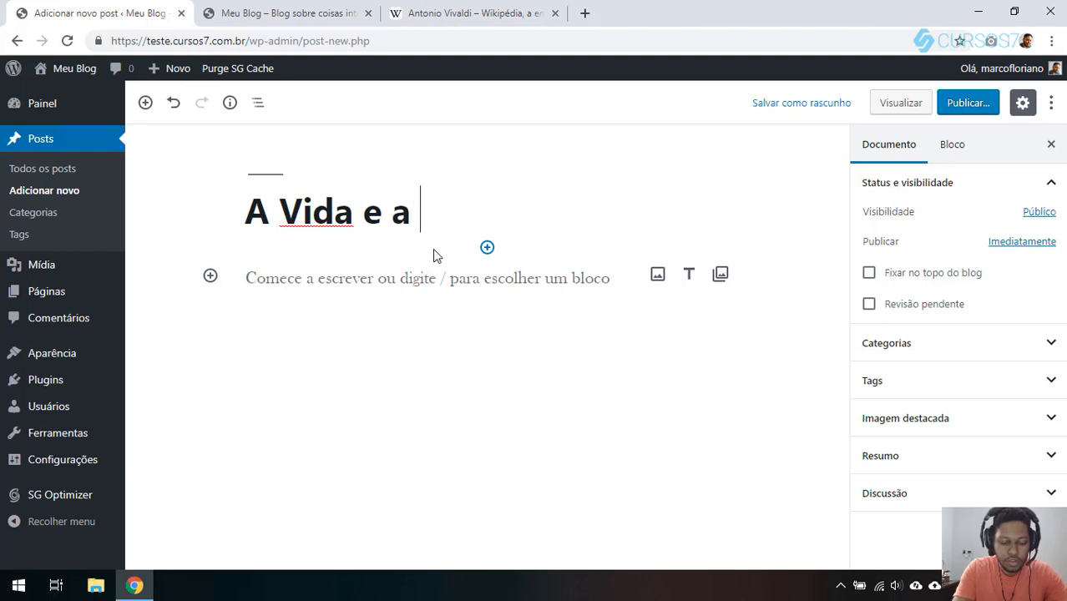
type("História de A")
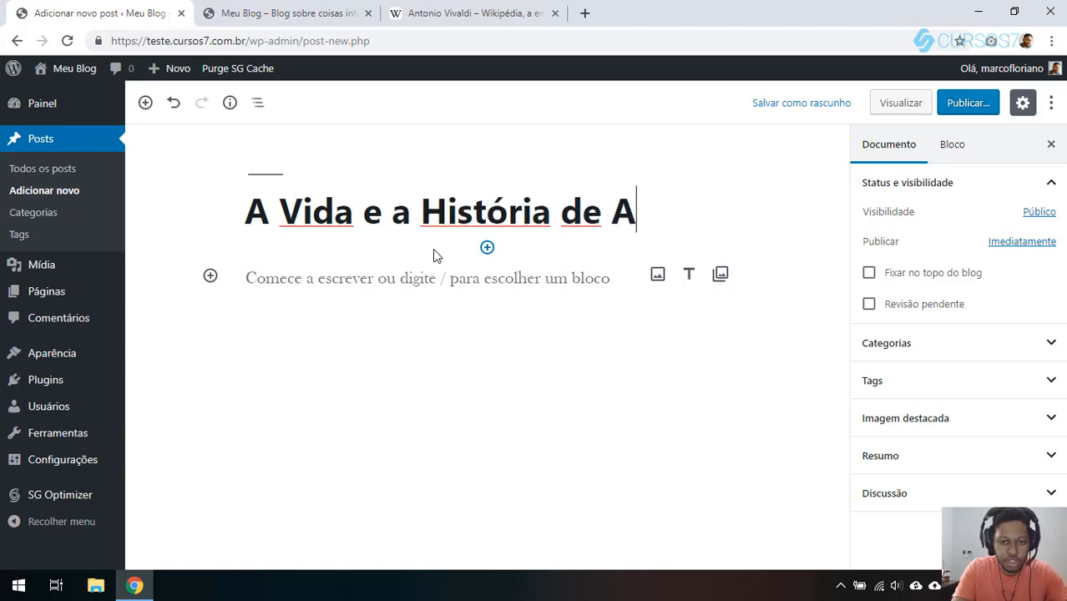
type("ntônio Viva")
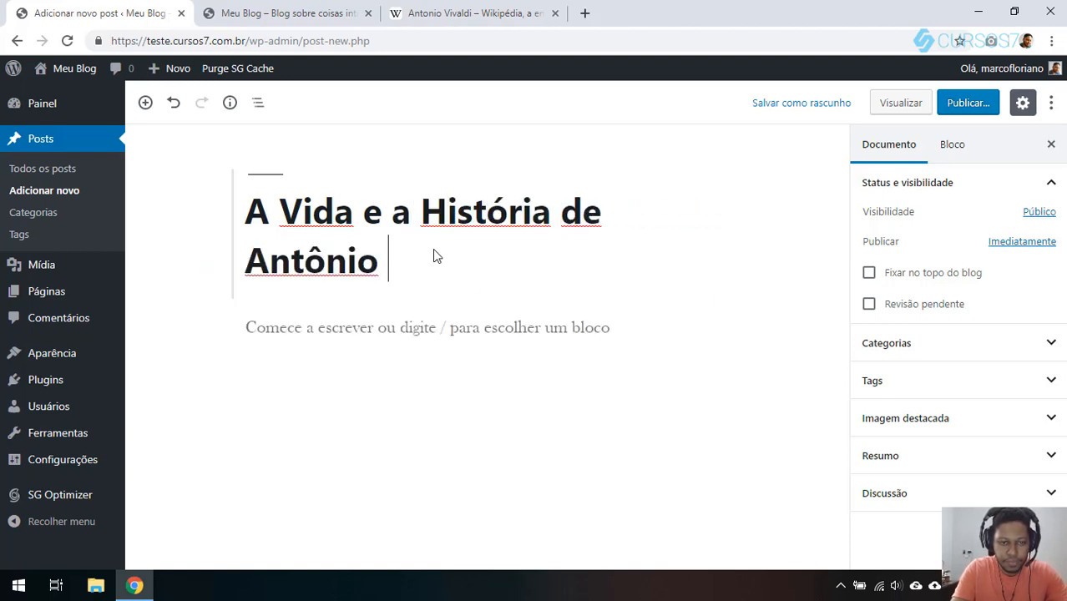
key("BackSpace")
key("BackSpace")
key("BackSpace")
key("BackSpace")
key("BackSpace")
key("BackSpace")
key("BackSpace")
key("BackSpace")
key("BackSpace")
key("BackSpace")
key("BackSpace")
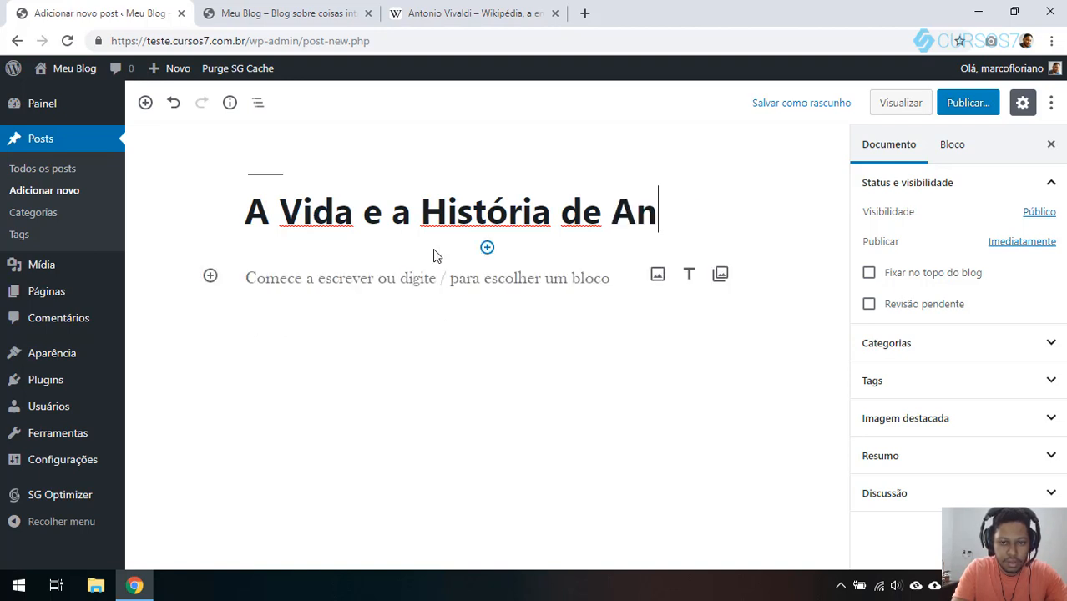
type("ntonio Vivaldo=")
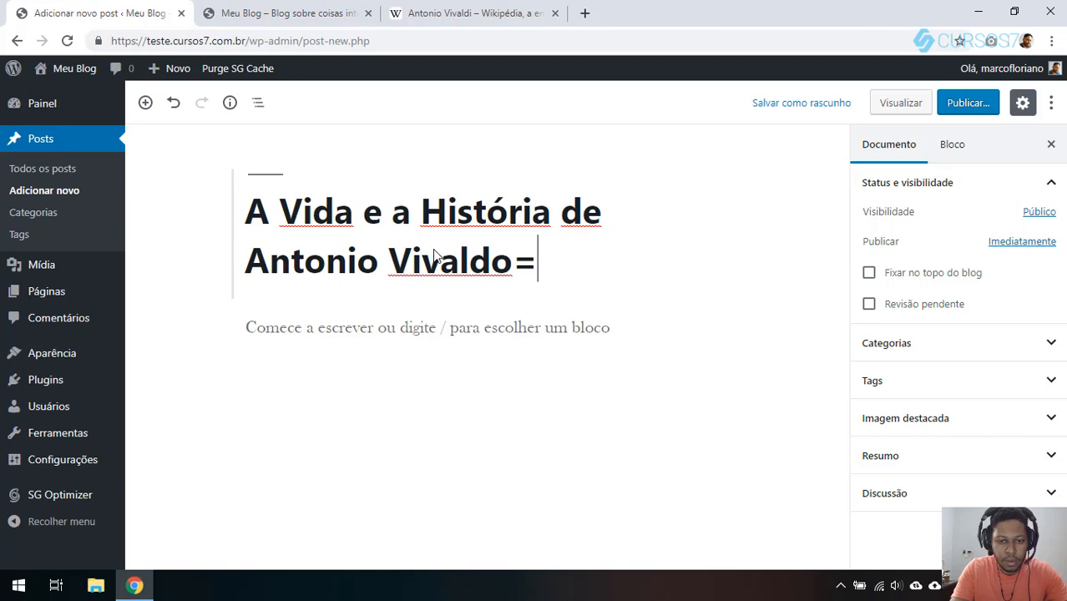
key("BackSpace")
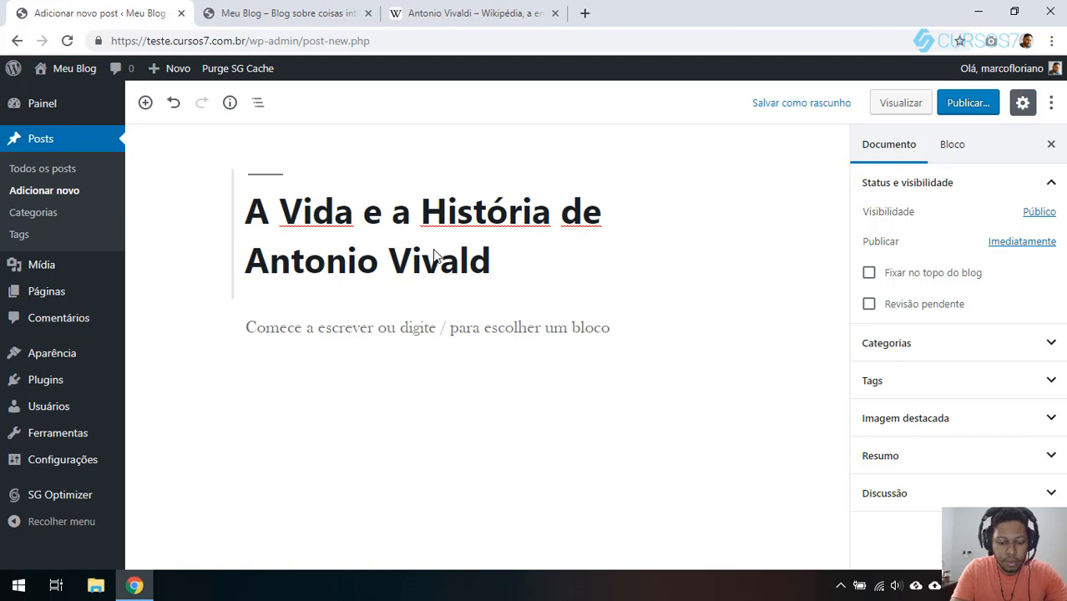
type("i")
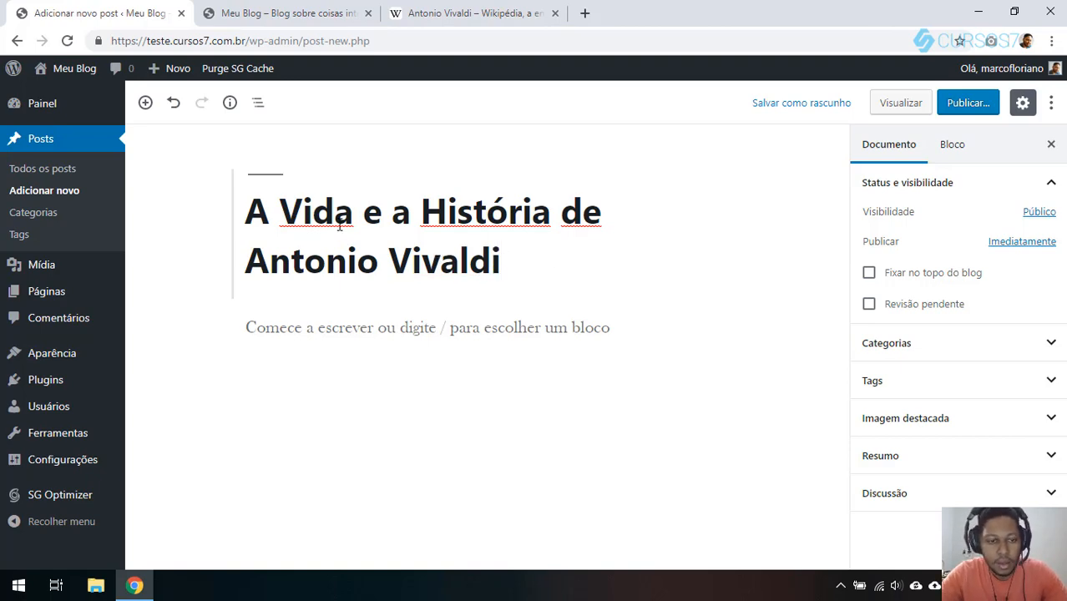
Step: Compare the Wikipedia article's heading with the wording of the new post's title in the editor
left_click(460, 15)
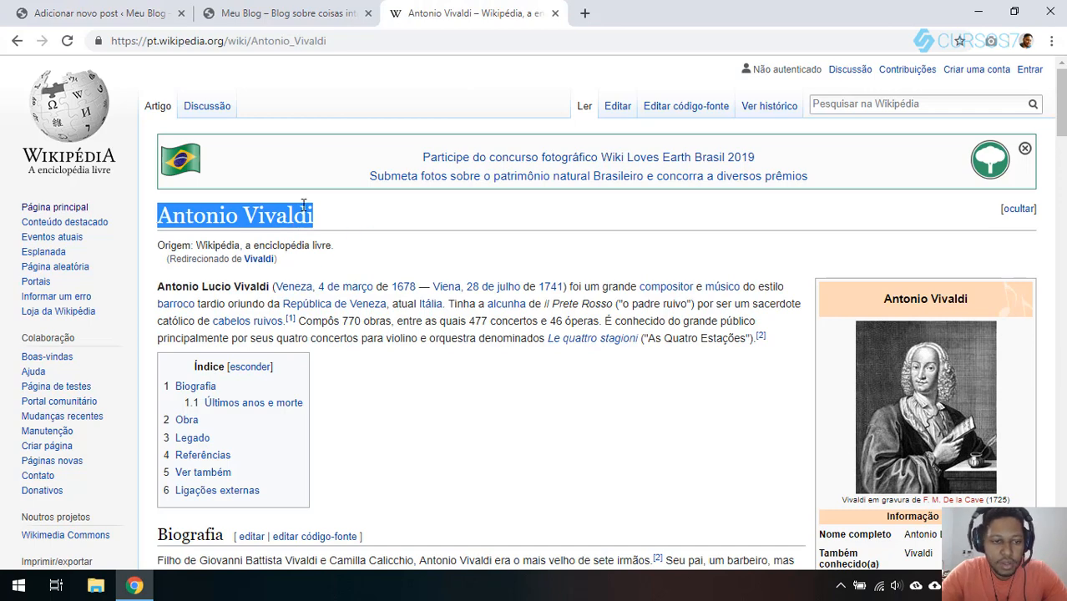
left_click(417, 227)
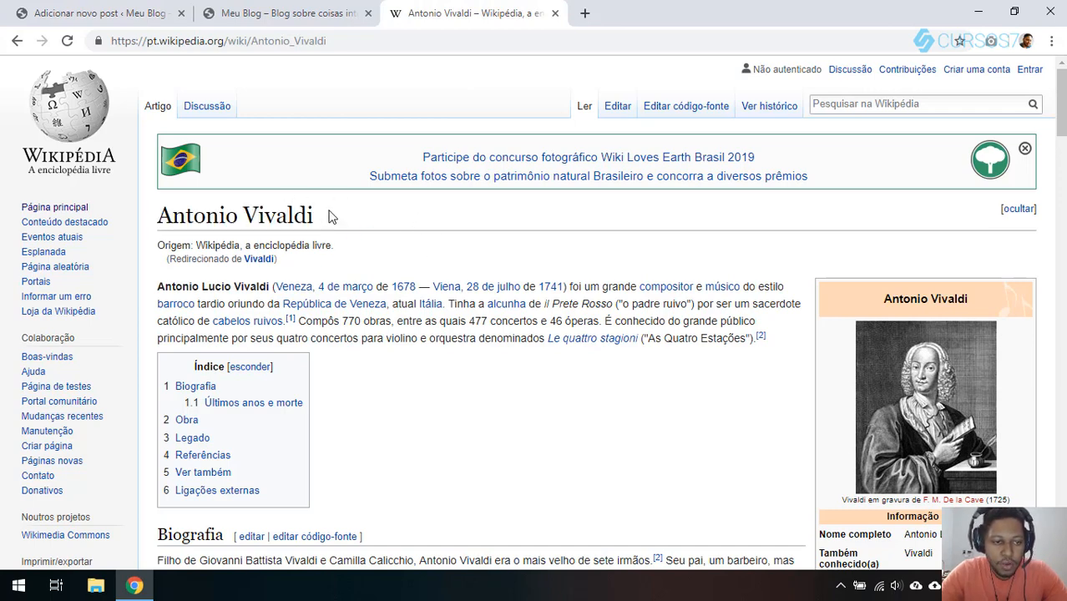
left_click_drag(331, 216, 185, 216)
left_click(100, 14)
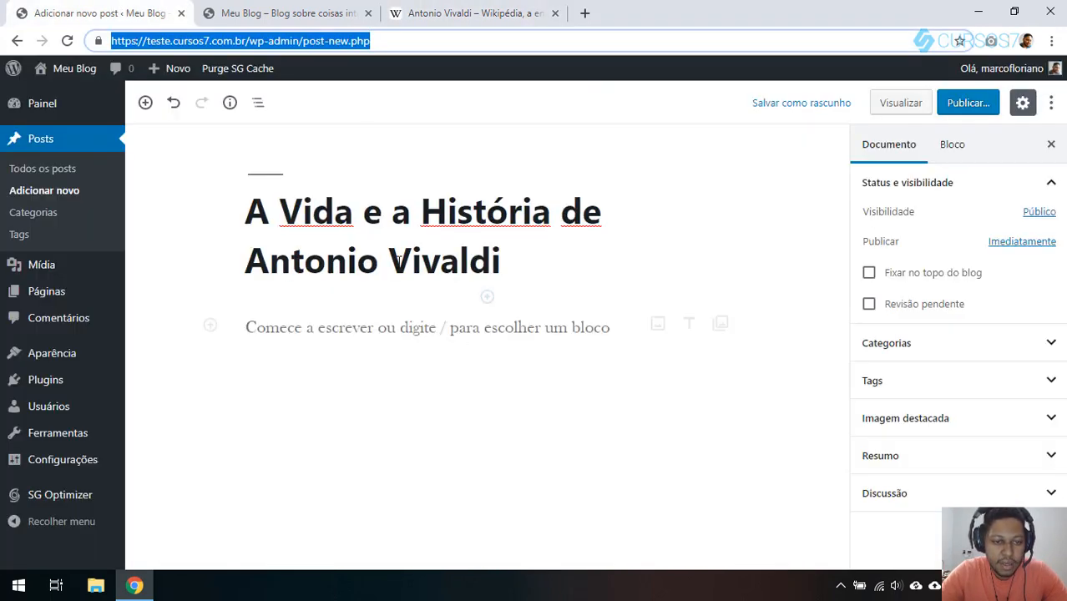
double_click(308, 205)
left_click_drag(504, 254, 244, 263)
left_click(451, 213)
double_click(462, 212)
left_click_drag(504, 260, 226, 263)
Step: Search Google in a new browser tab for "vida antonio vivaldi" and look through the results
left_click(584, 13)
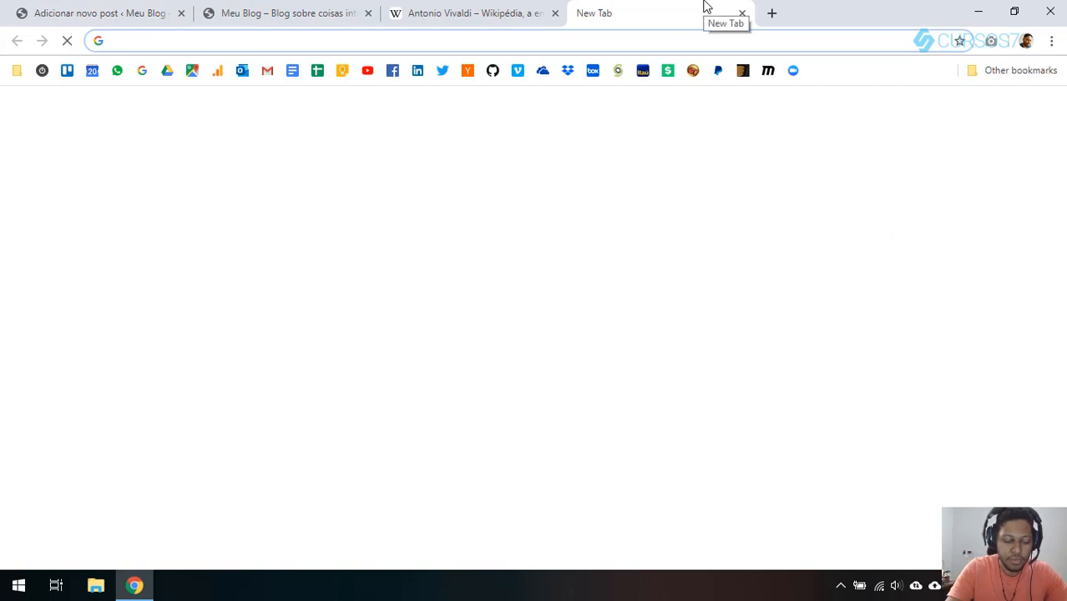
type("vida antonio vivaldi")
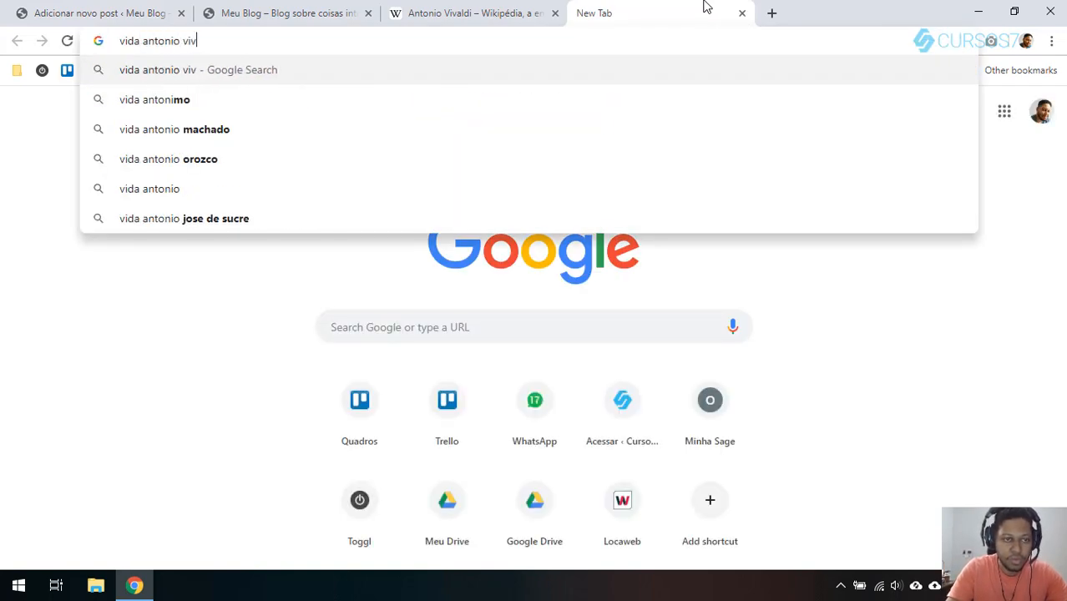
key("Return")
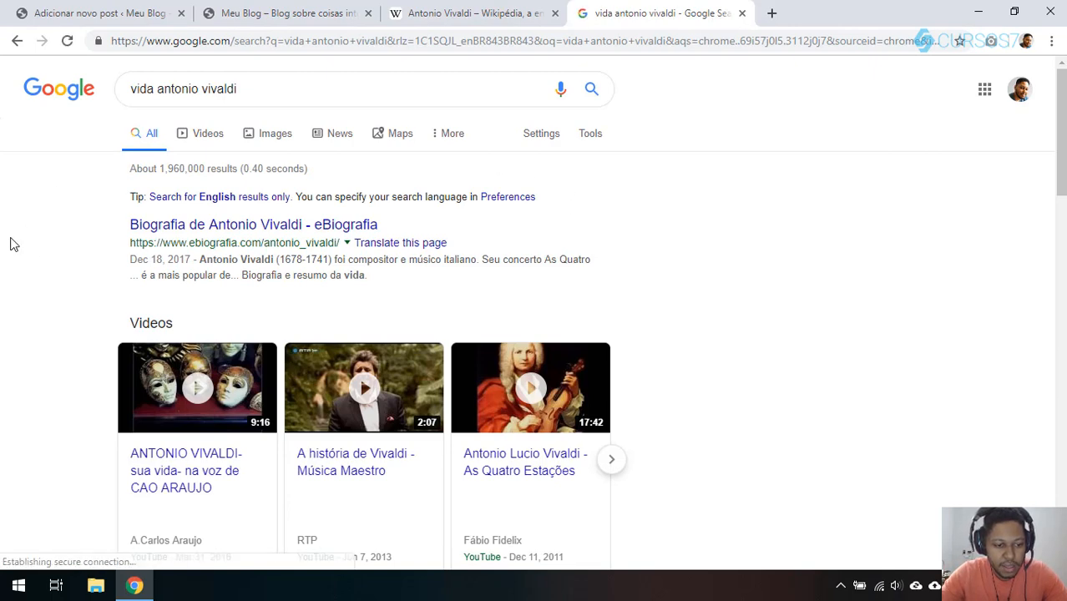
scroll(10, 241, "down", 5)
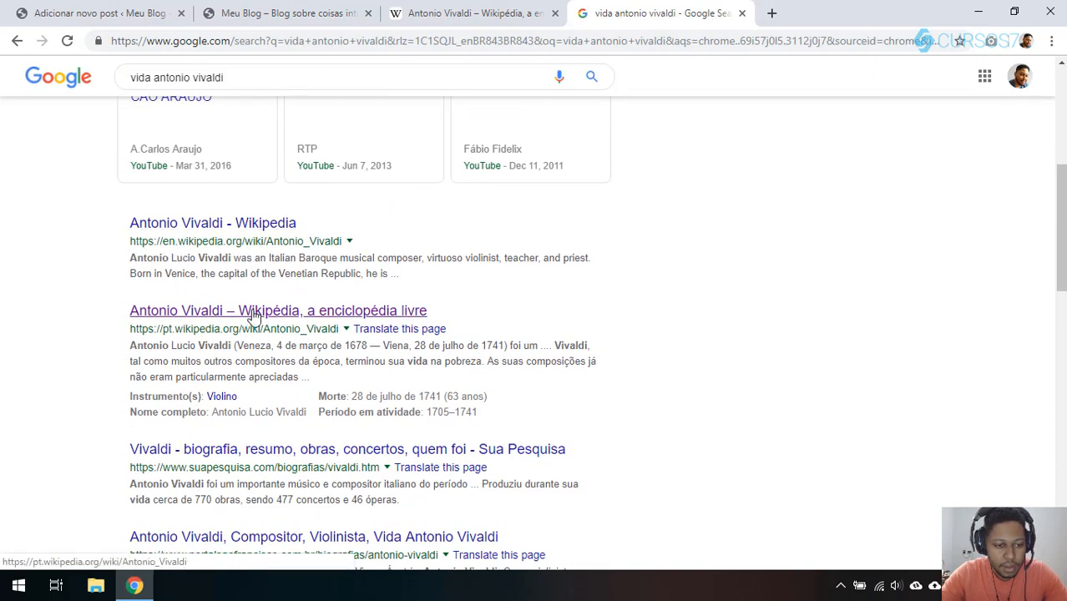
scroll(255, 314, "down", 4)
scroll(334, 294, "down", 1)
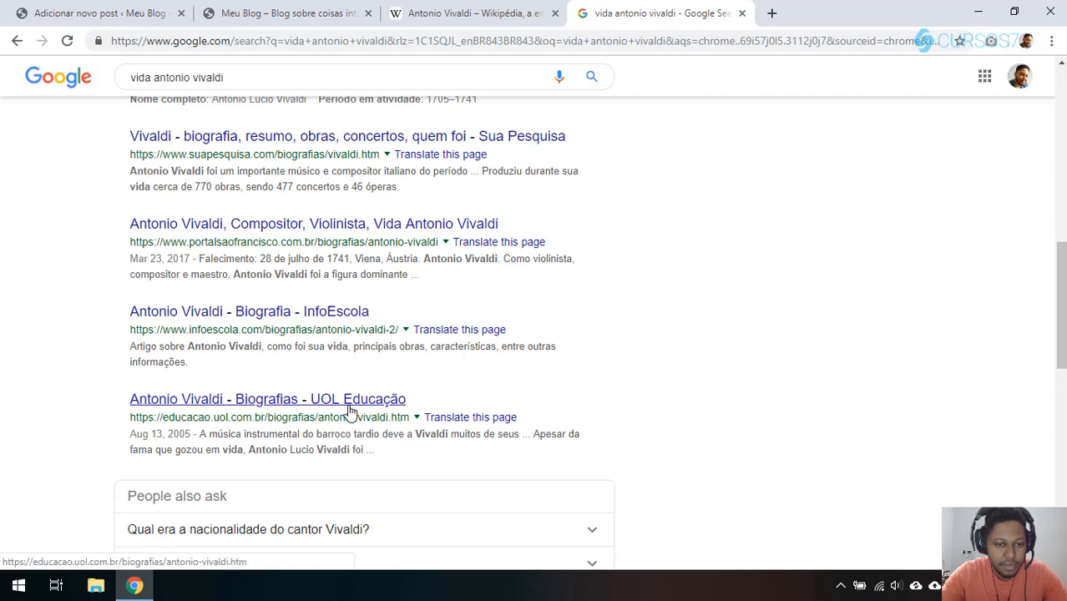
scroll(432, 234, "up", 2)
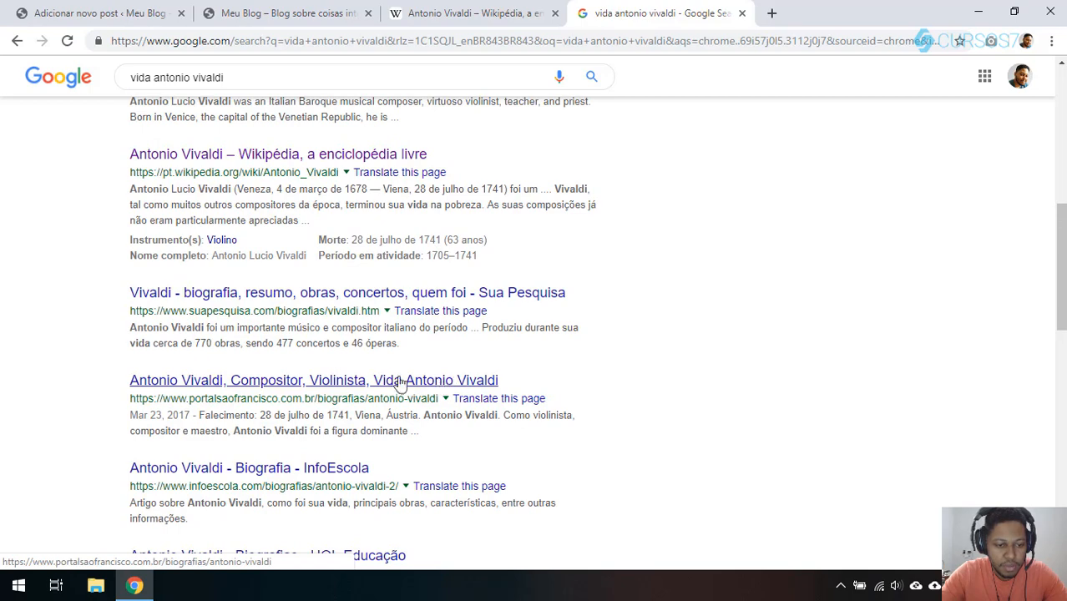
Step: Open the Portal São Francisco biography of Antonio Vivaldi, skim the page and close its browser tab
left_click(430, 381)
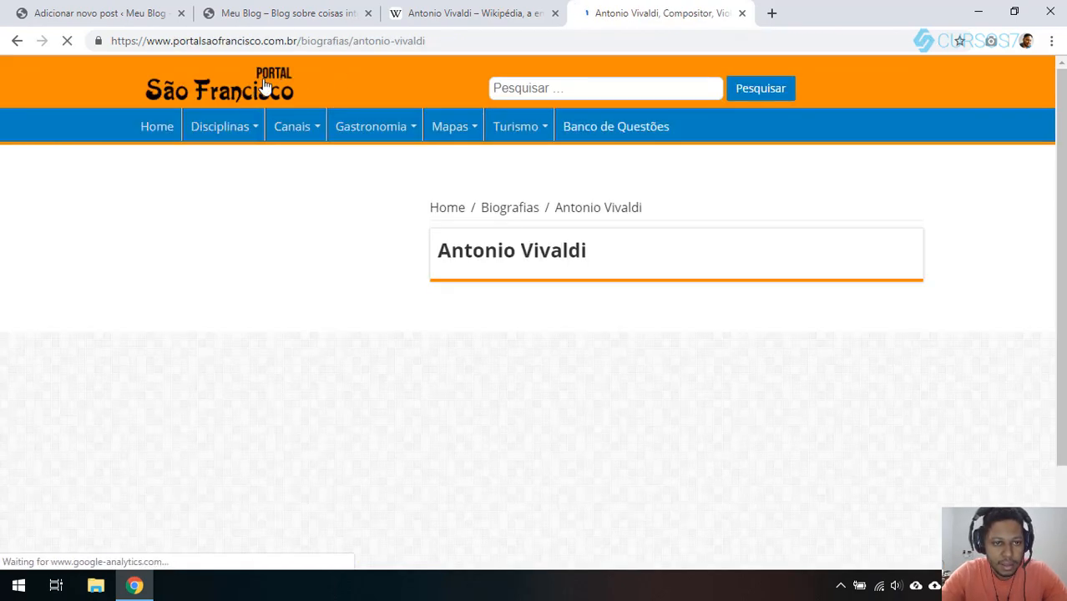
scroll(657, 305, "down", 4)
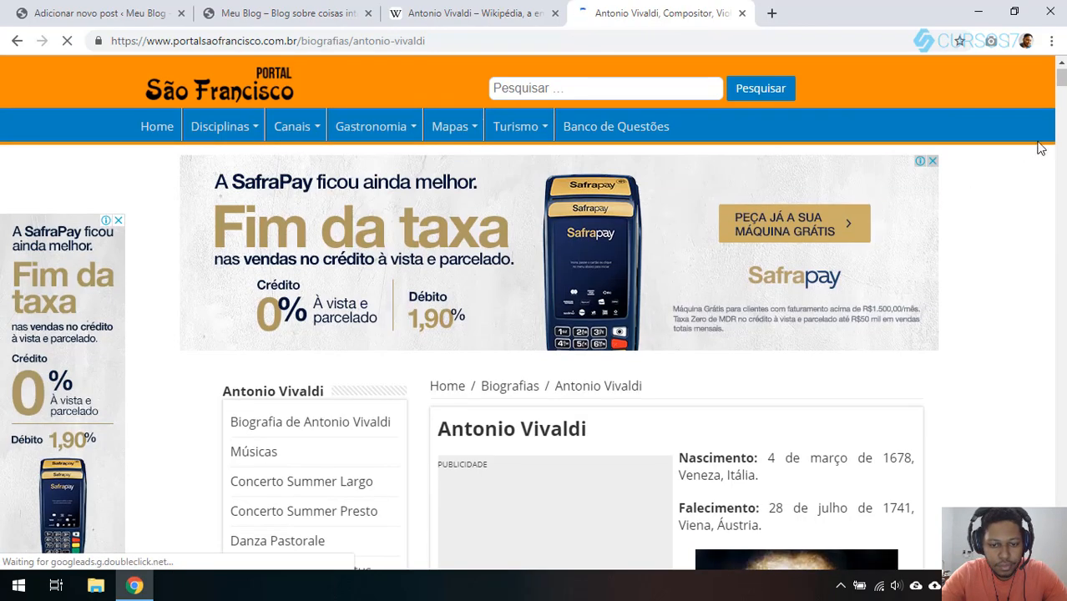
left_click_drag(1064, 82, 1064, 510)
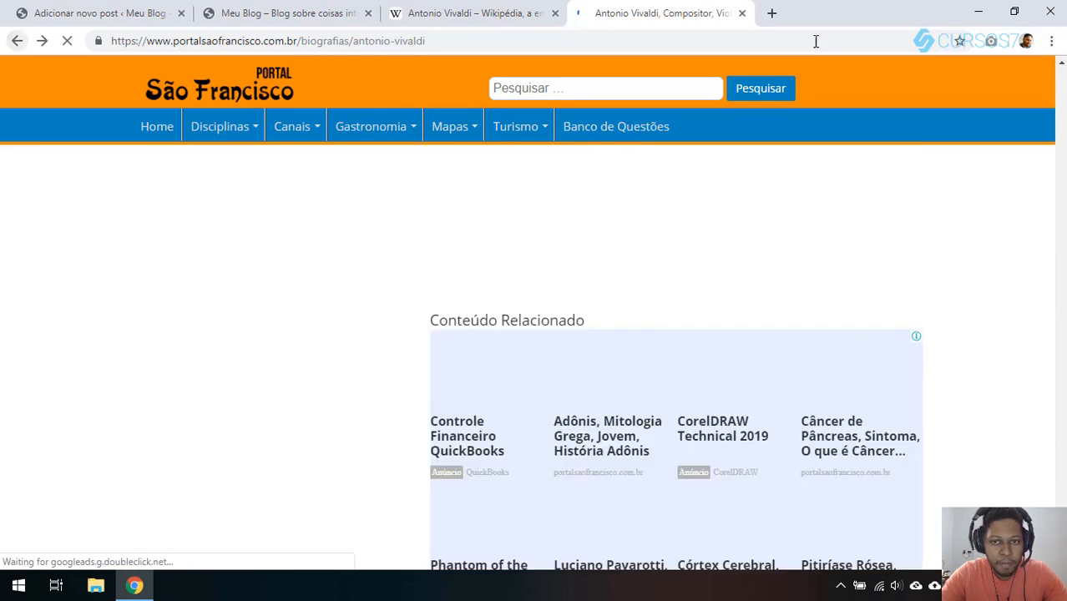
left_click(741, 12)
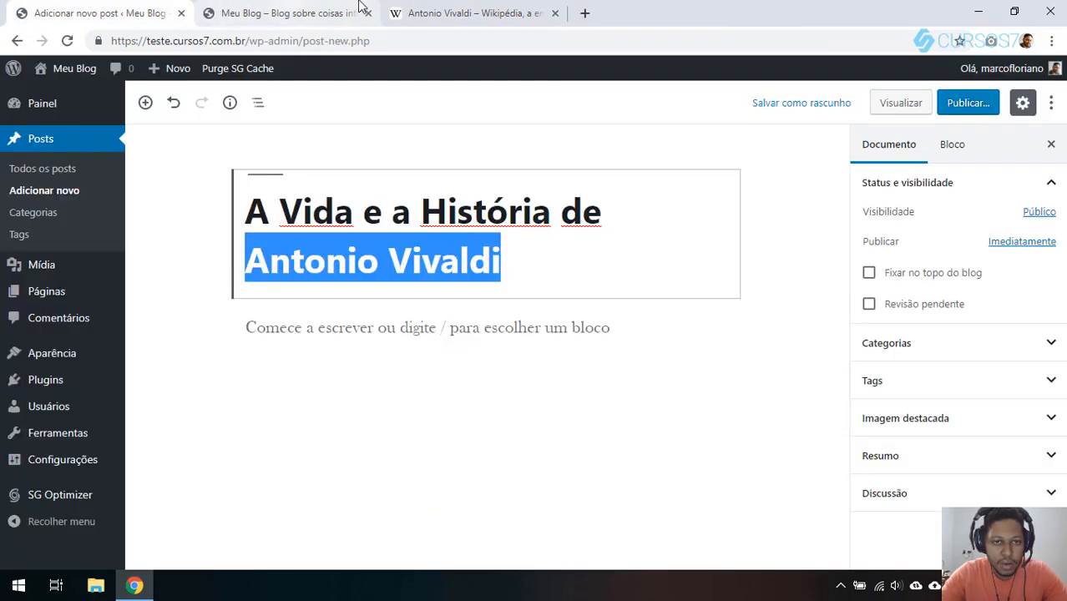
left_click(557, 242)
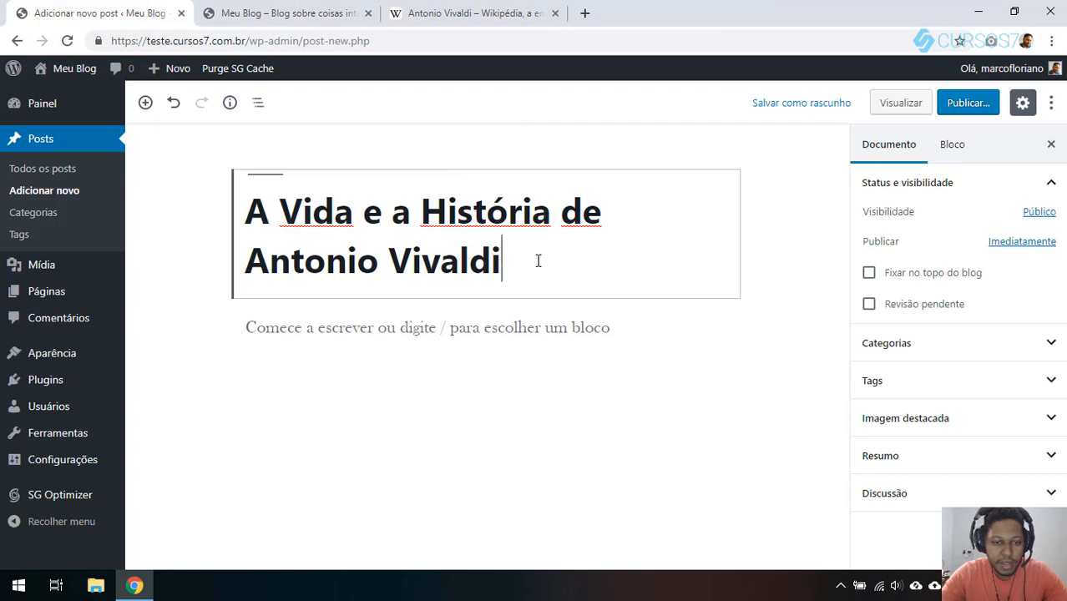
key("ctrl+shift+Left")
key("ctrl+shift+Left")
key("ctrl+shift+Left")
key("ctrl+shift+Left")
key("ctrl+shift+Left")
key("ctrl+shift+Left")
key("ctrl+shift+Left")
key("ctrl+shift+Left")
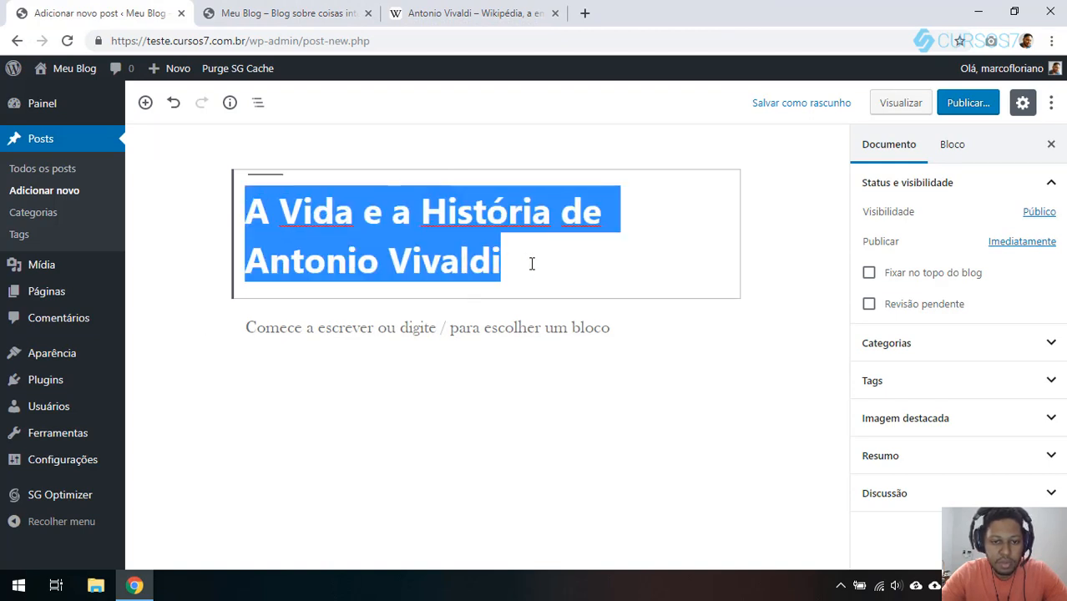
left_click(532, 264)
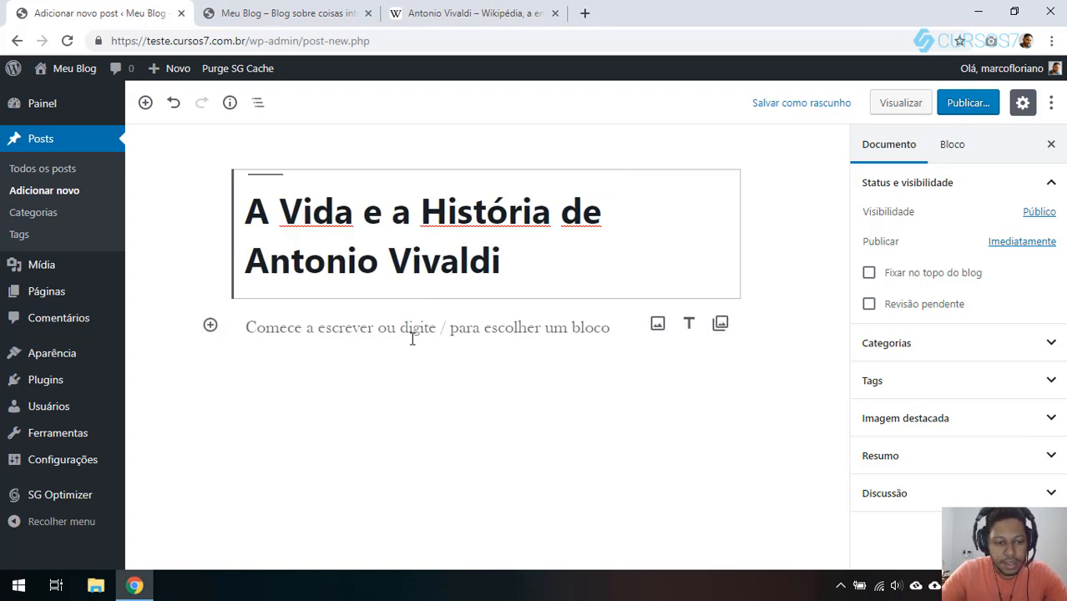
Step: Go back to the Wikipedia article and copy the first two paragraphs of its Biografia section, up to "confirmado oficialmente."
left_click(362, 327)
left_click(467, 12)
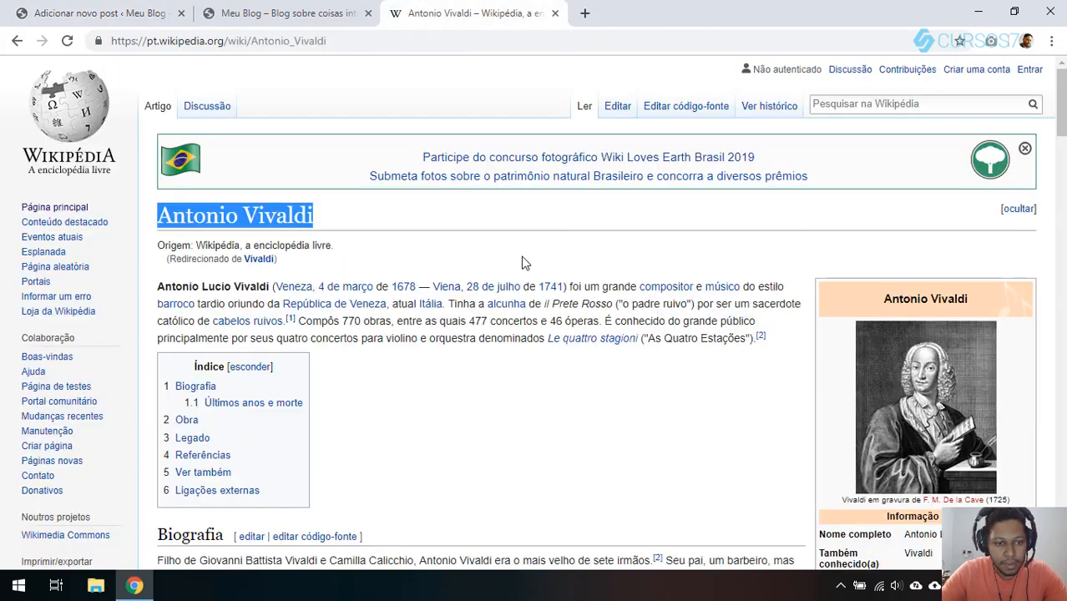
scroll(781, 367, "down", 2)
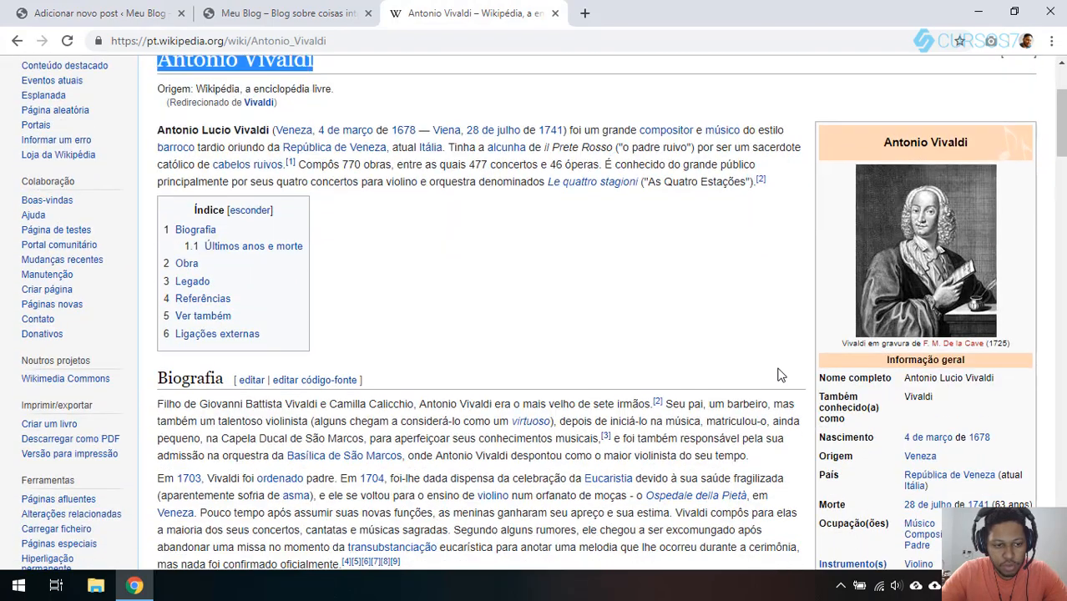
scroll(781, 367, "up", 2)
scroll(781, 361, "down", 1)
scroll(780, 360, "down", 4)
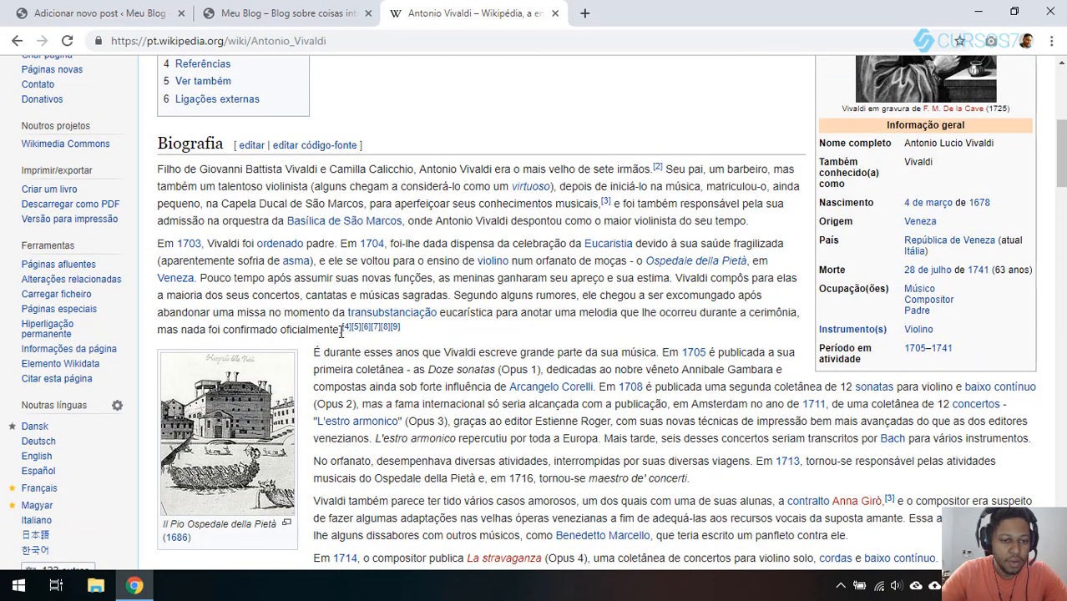
left_click_drag(340, 331, 147, 179)
left_click(399, 335)
Step: Open Notepad, paste the copied Vivaldi paragraphs into a blank document as plain text and turn on word wrap
left_click(18, 586)
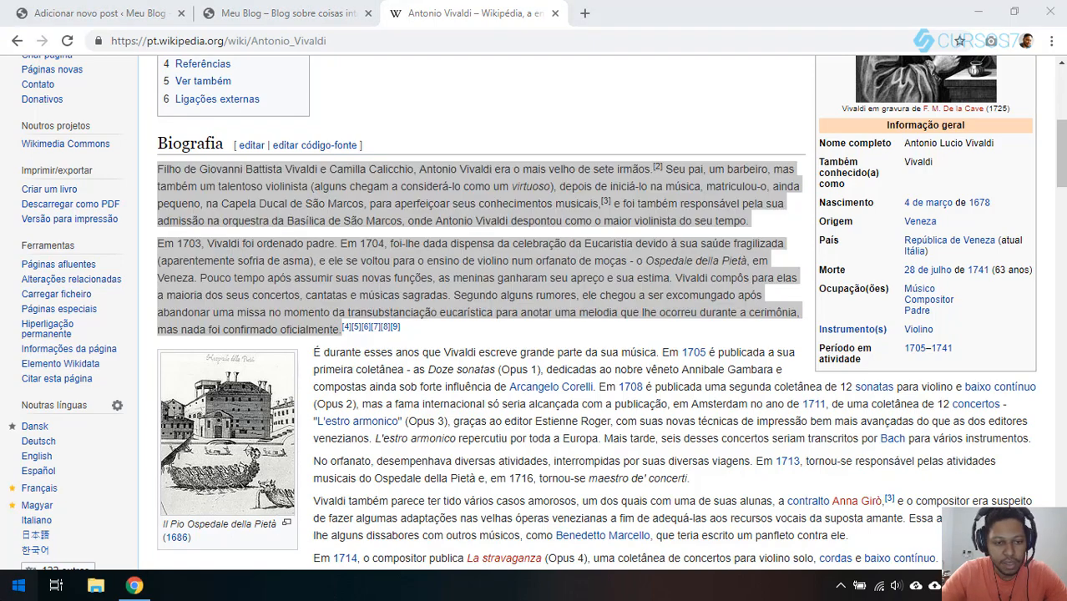
left_click(275, 403)
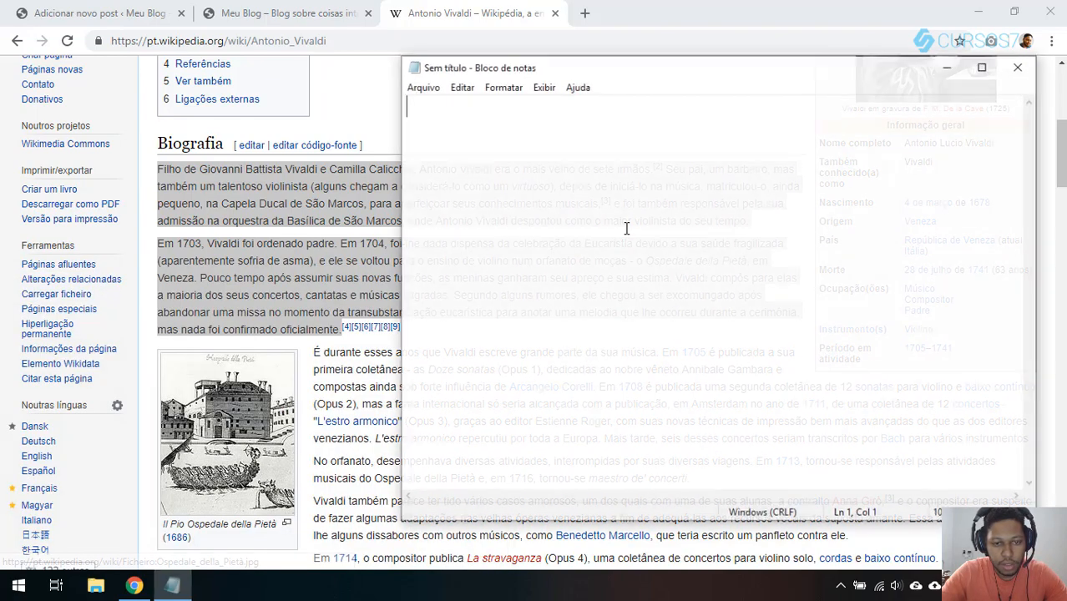
key("ctrl+v")
left_click(503, 86)
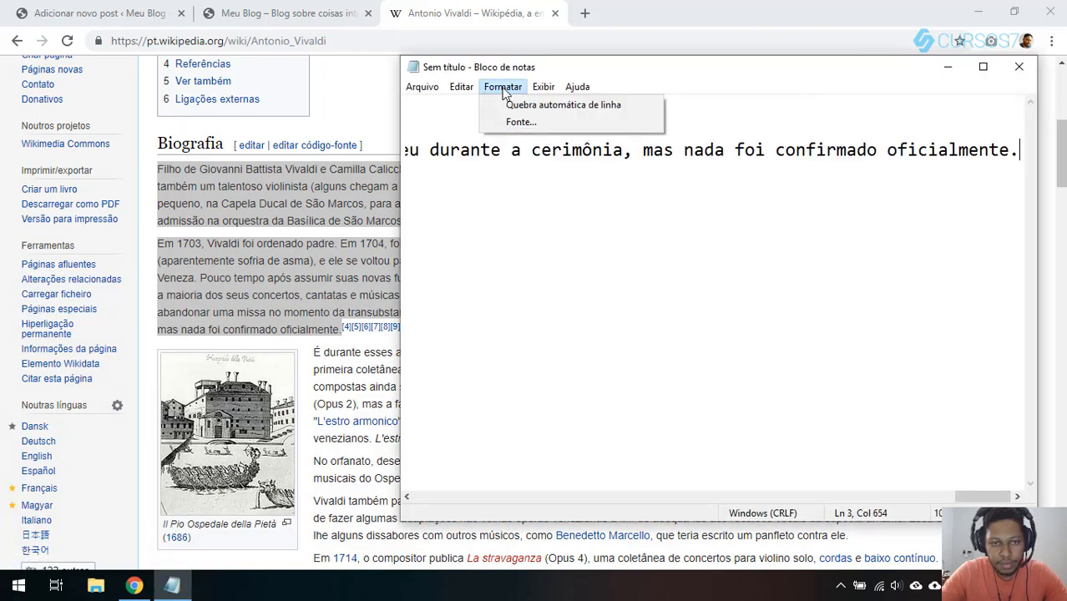
left_click(553, 103)
left_click(690, 215)
Step: Copy the first biography paragraph from Notepad and paste it into the body of the new WordPress post
left_click_drag(782, 274, 384, 111)
key("ctrl+c")
left_click(131, 14)
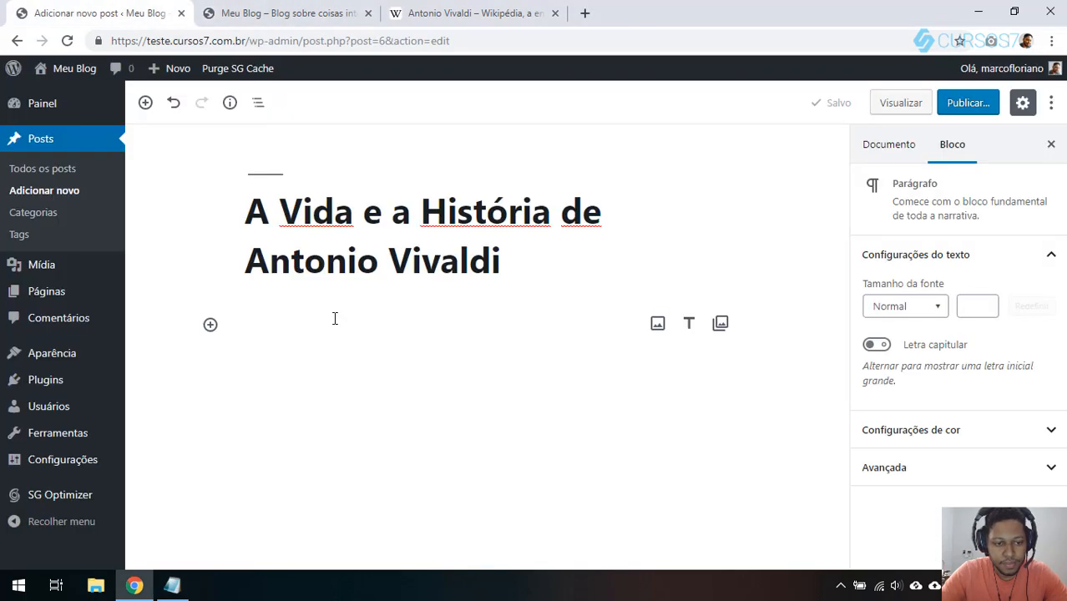
left_click(334, 317)
key("ctrl+v")
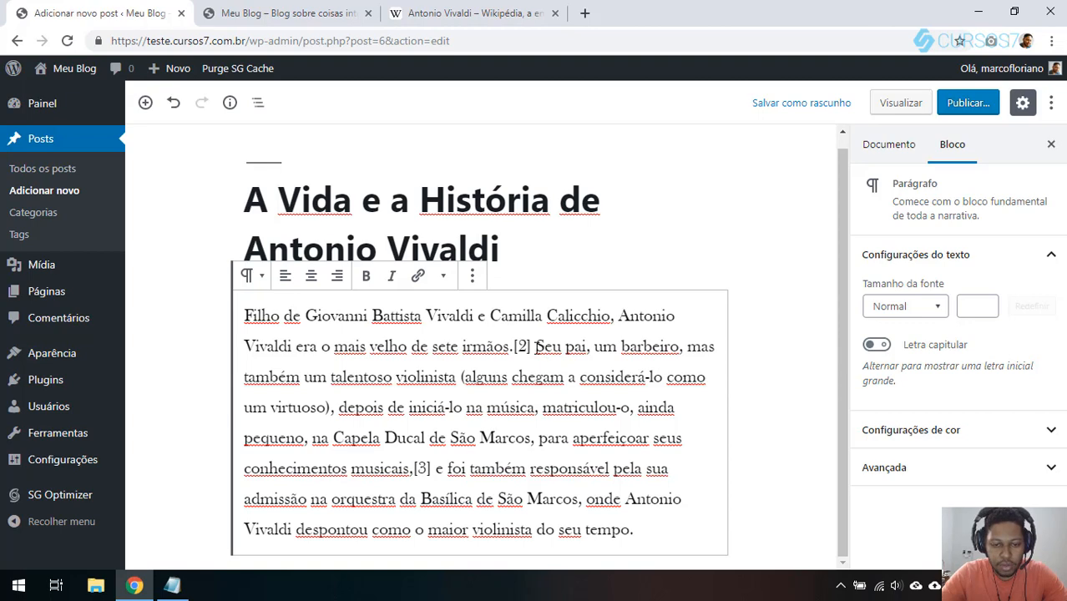
Step: Split the pasted text before "Seu pai" into a separate paragraph and delete the "[2]" reference mark ending the first one
key("Return")
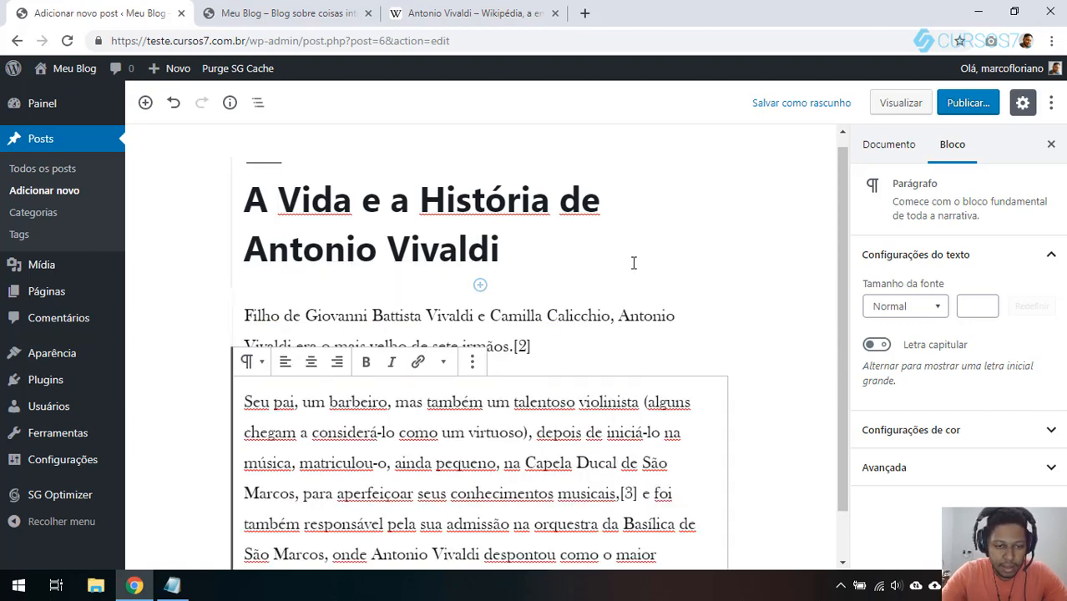
scroll(659, 275, "down", 1)
left_click(748, 275)
left_click(564, 294)
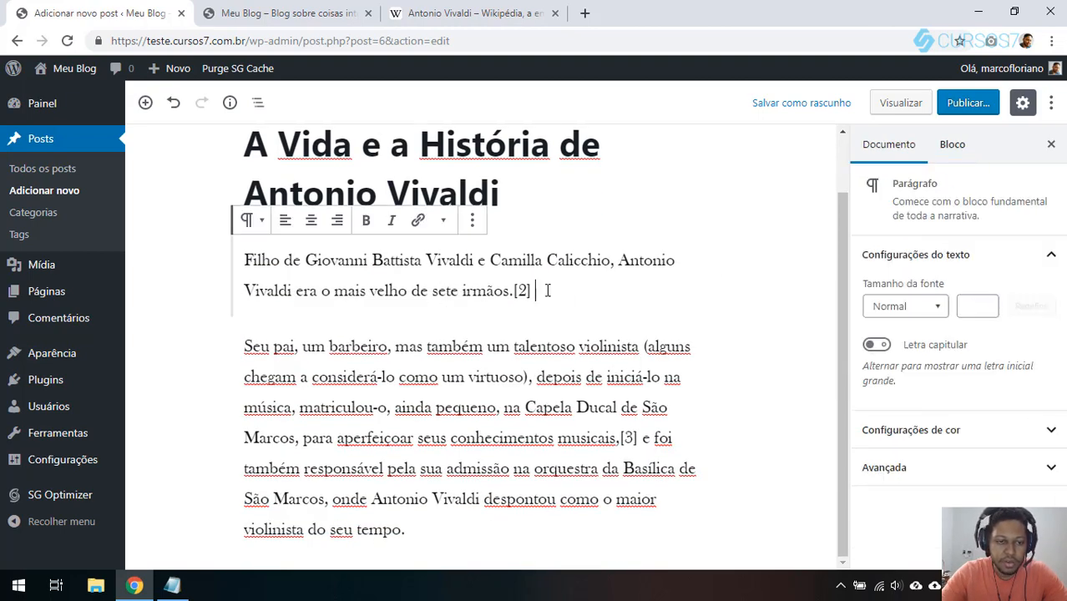
left_click_drag(564, 294, 247, 259)
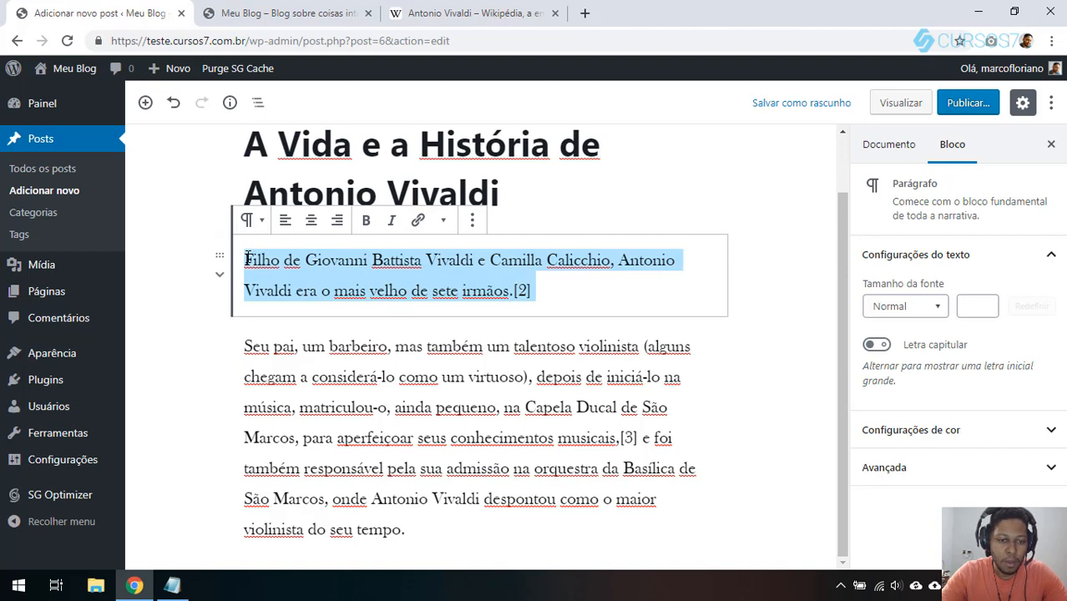
left_click(465, 290)
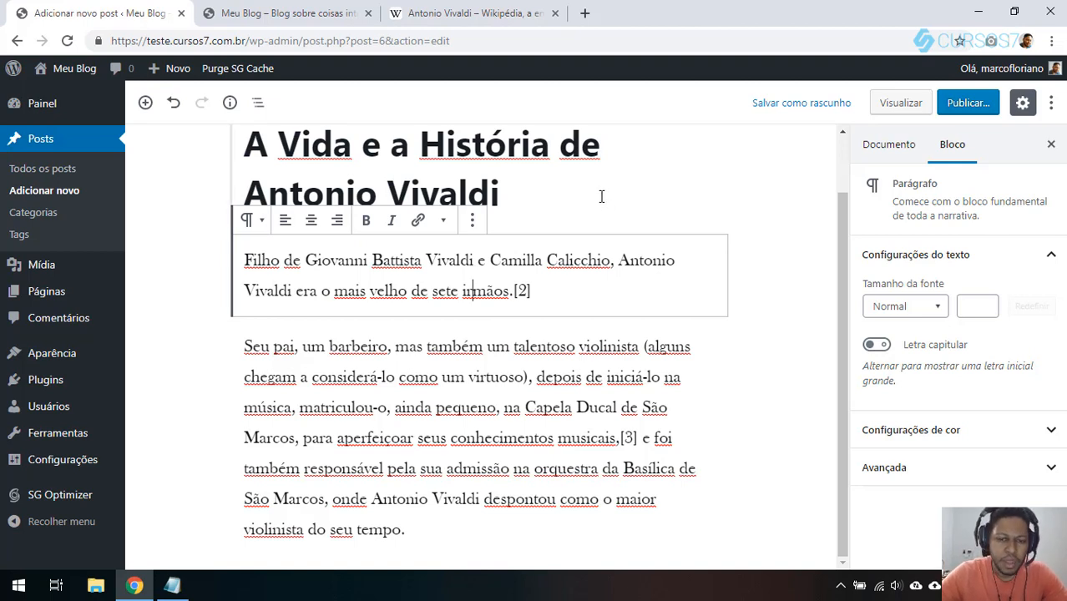
left_click(562, 291)
key("BackSpace")
key("BackSpace")
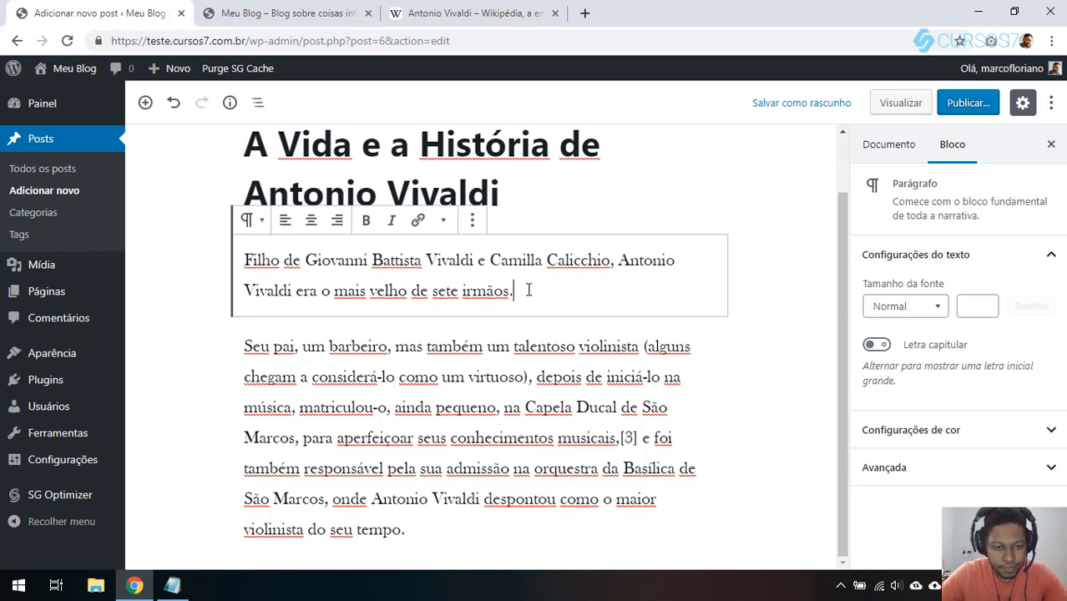
Step: Delete the "[3]" reference mark after "conhecimentos musicais," in the second paragraph
left_click(477, 394)
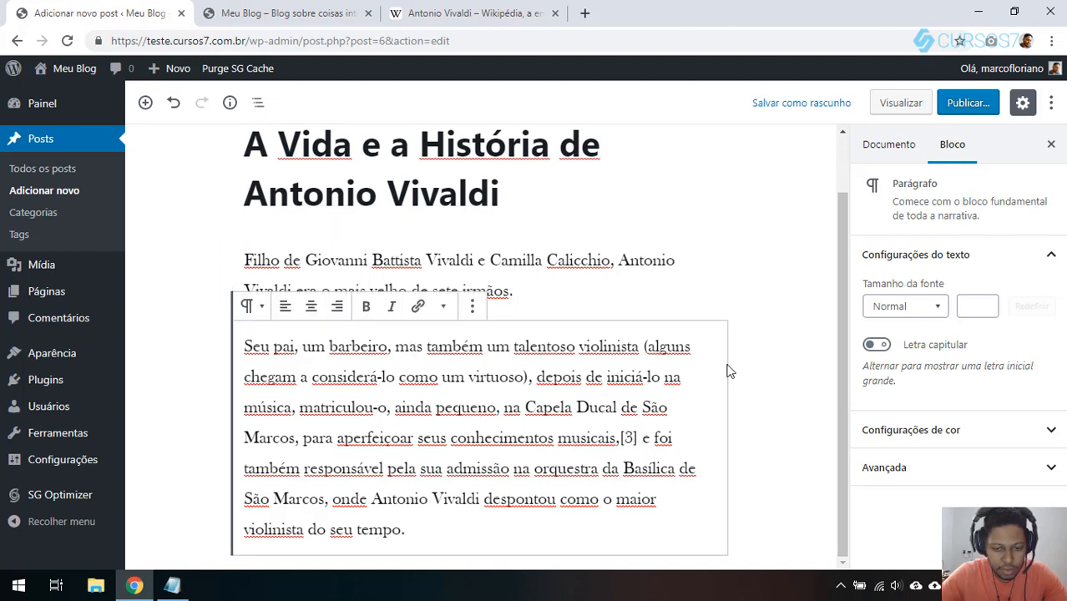
key("BackSpace")
key("BackSpace")
key("Delete")
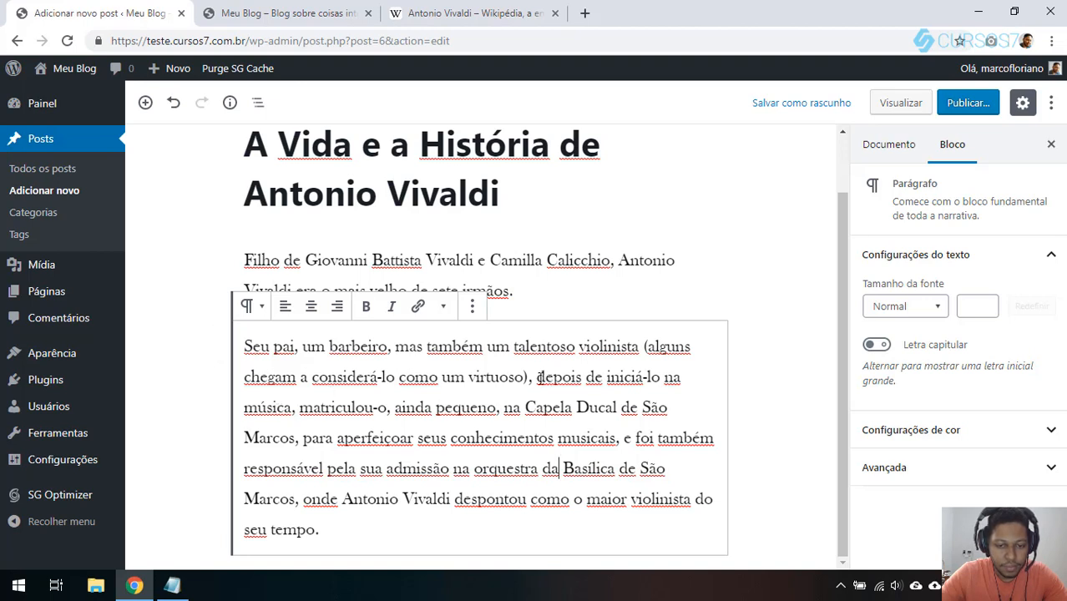
Step: End the sentence after "virtuoso)" with a period and reword the following one to begin "Depois iniciou-o na música"
key("BackSpace")
key("BackSpace")
type(".")
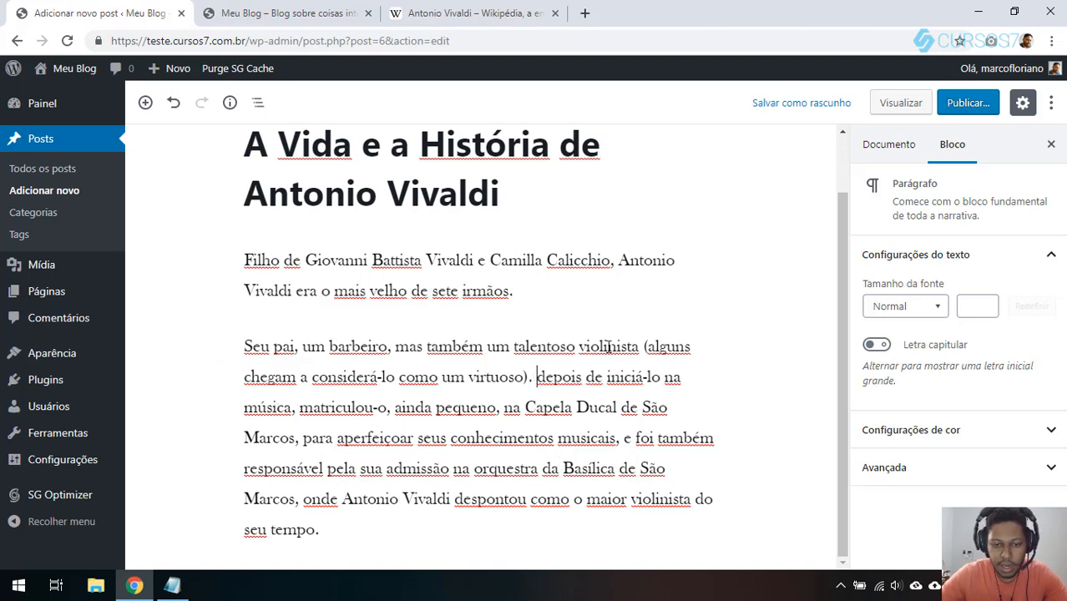
key("Delete")
type("D")
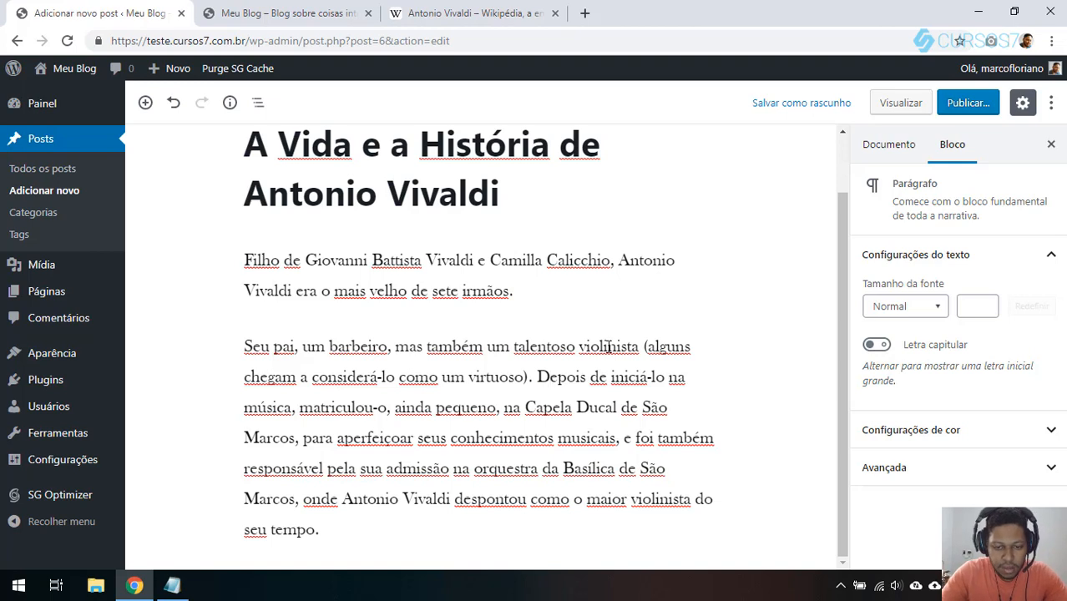
left_click_drag(590, 376, 670, 378)
type("iniciou-l")
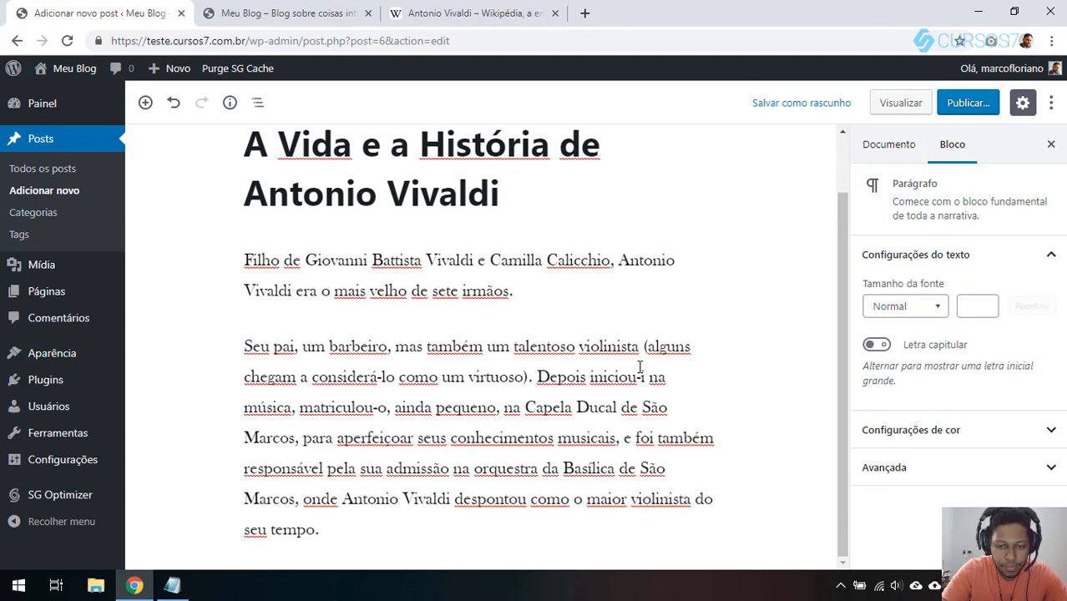
key("BackSpace")
type("o")
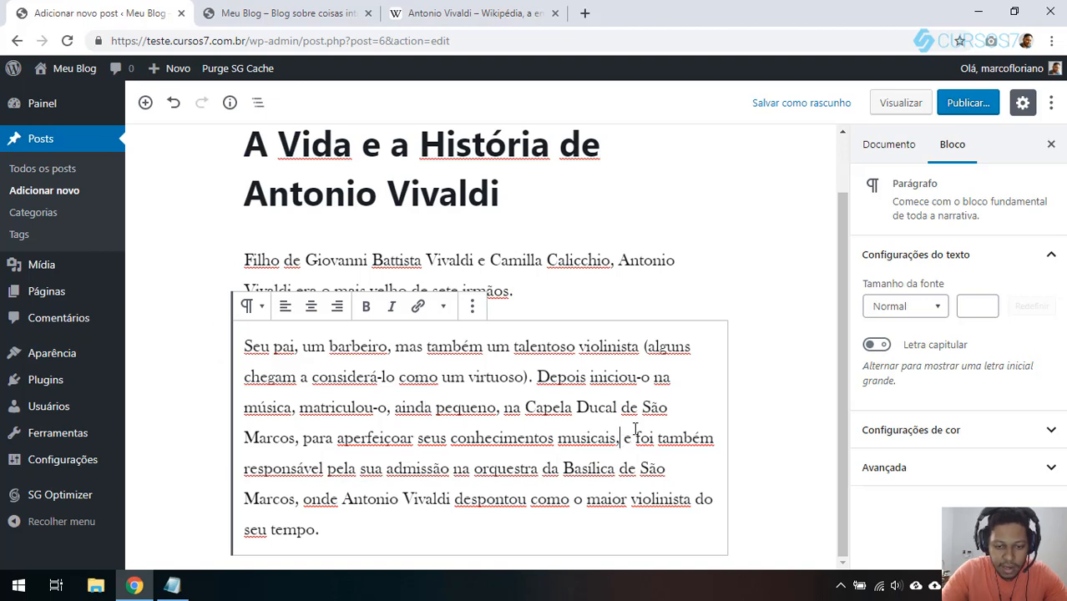
Step: End the sentence after "conhecimentos musicais" with a period and begin the following one with "Foi também"
key("BackSpace")
type(".")
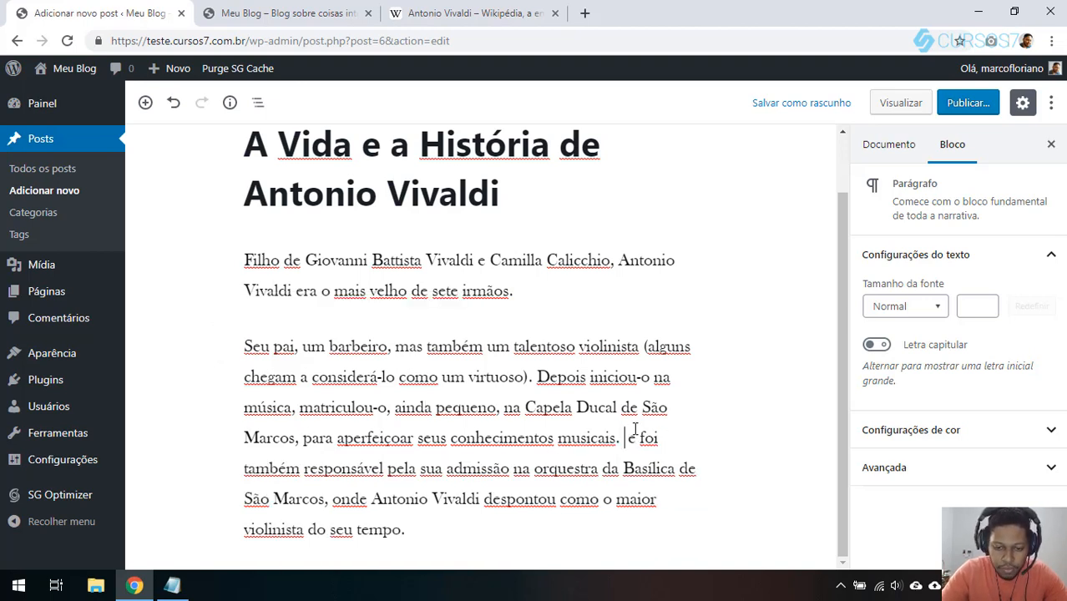
key("Delete")
key("Delete")
key("Delete")
key("Delete")
type("F")
key("BackSpace")
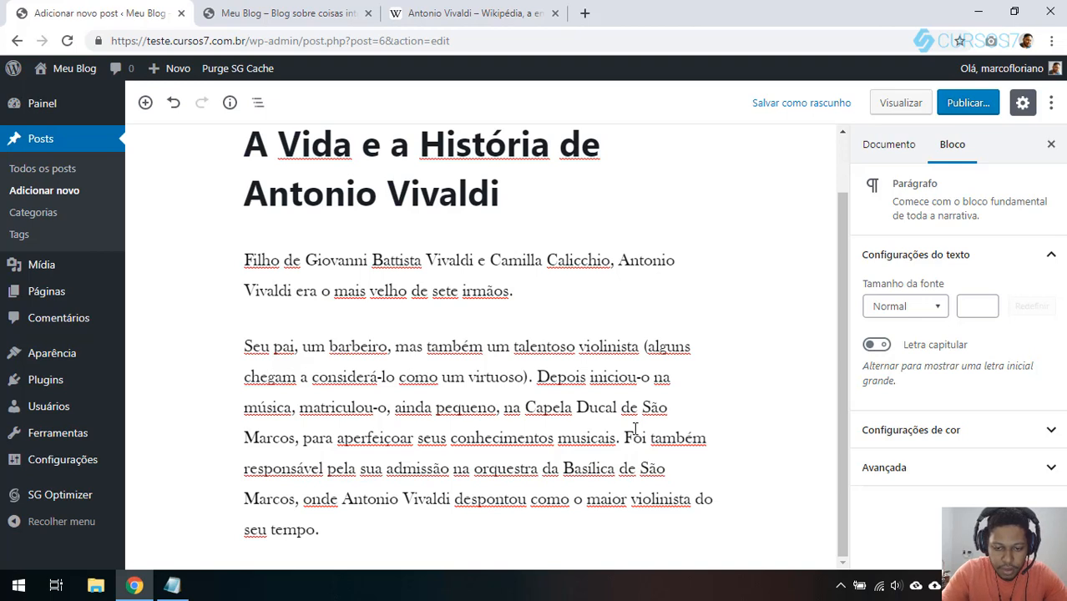
Step: Split the text starting with "Foi também responsável" into its own paragraph and deselect the blocks
left_click(514, 469)
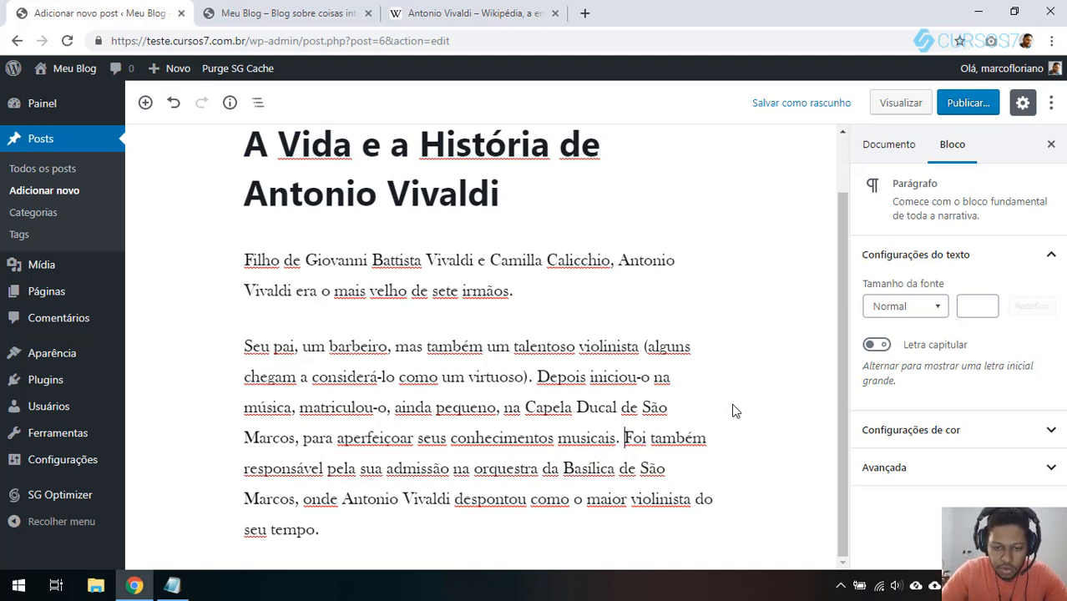
key("Return")
scroll(431, 320, "down", 1)
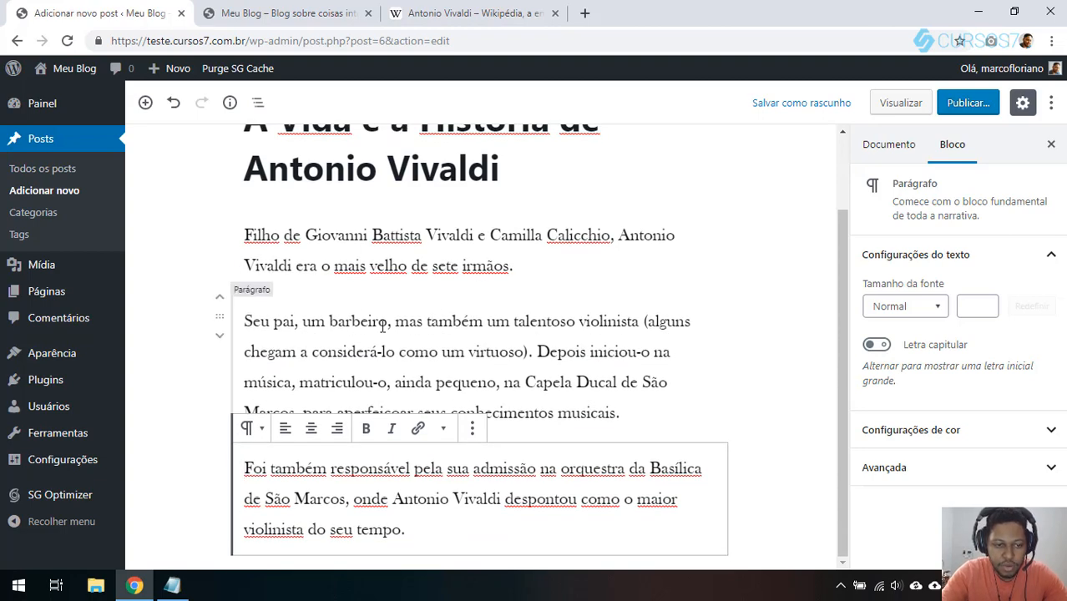
left_click_drag(653, 409, 243, 333)
left_click(788, 300)
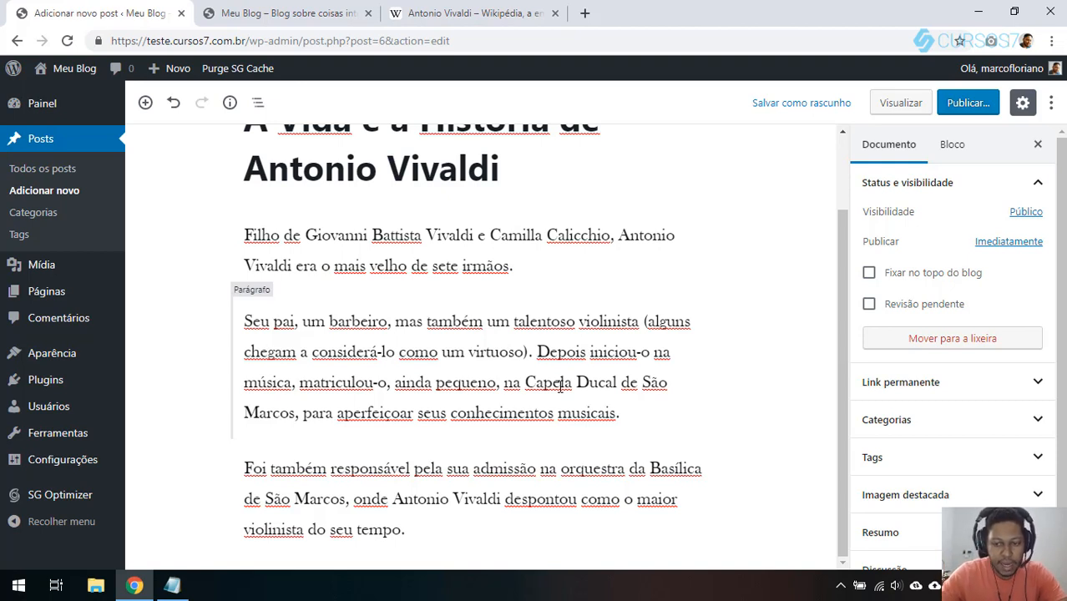
Step: Create the category "Música Clássica" for the post and view the available parent categories without choosing one
left_click(943, 420)
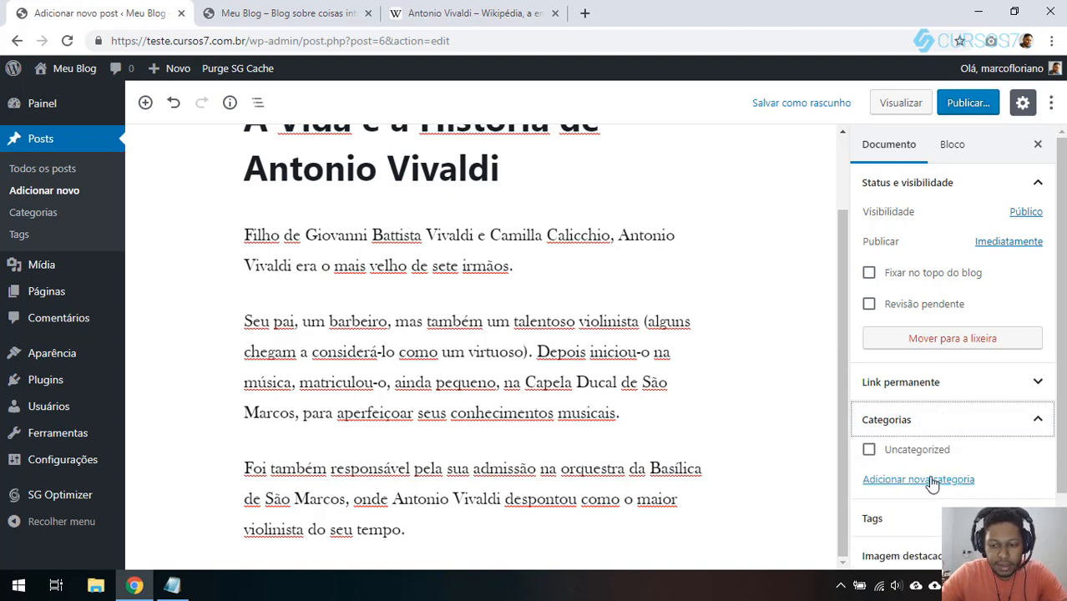
left_click(932, 481)
scroll(920, 442, "down", 2)
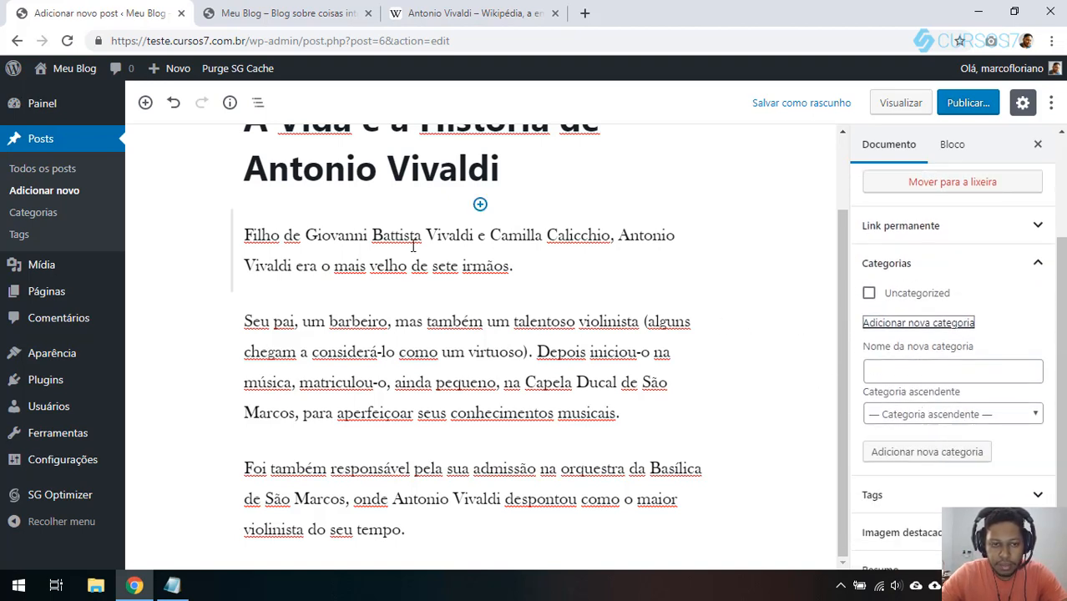
scroll(442, 272, "up", 2)
scroll(443, 274, "down", 2)
left_click(910, 370)
type("Música Clássica")
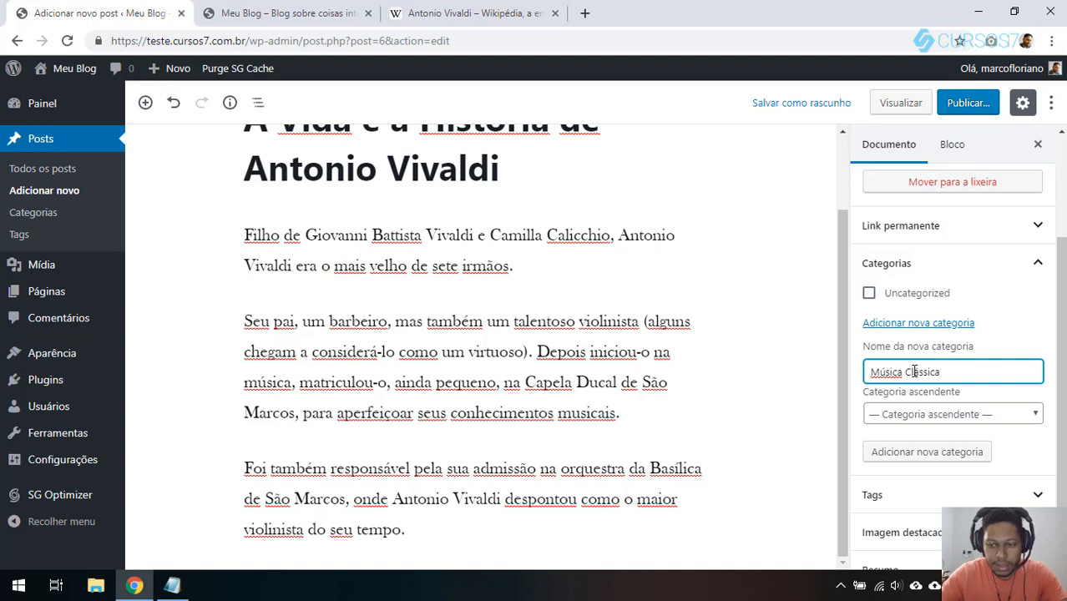
key("Return")
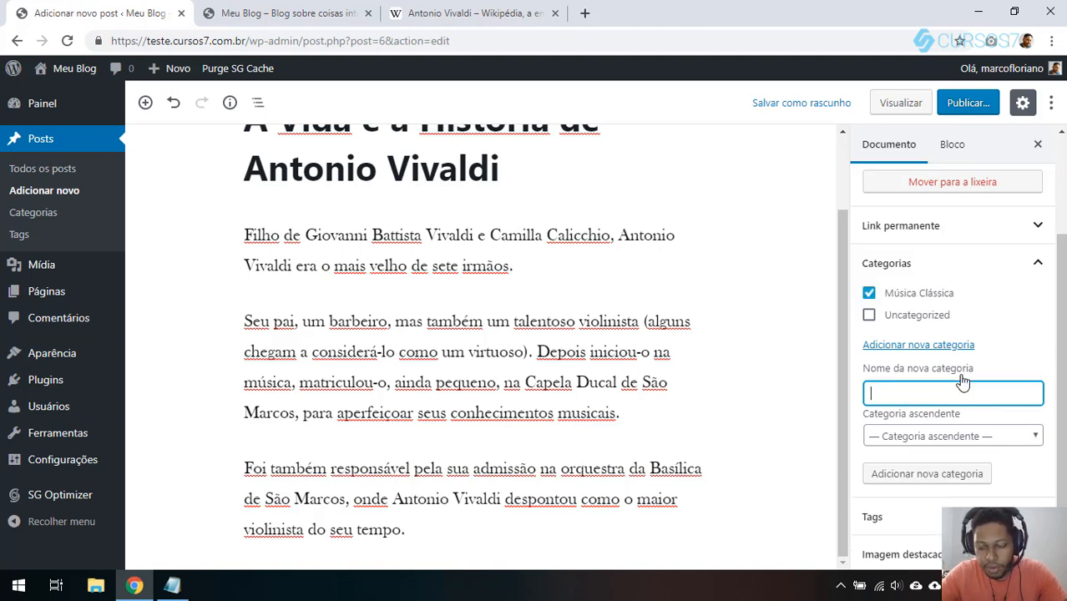
left_click(925, 441)
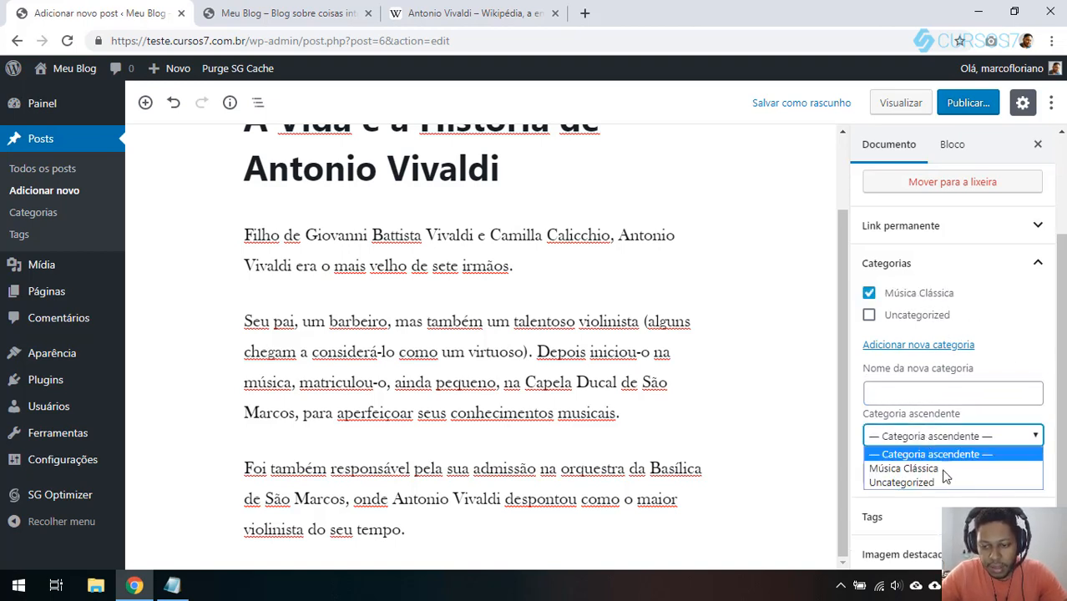
left_click(1017, 354)
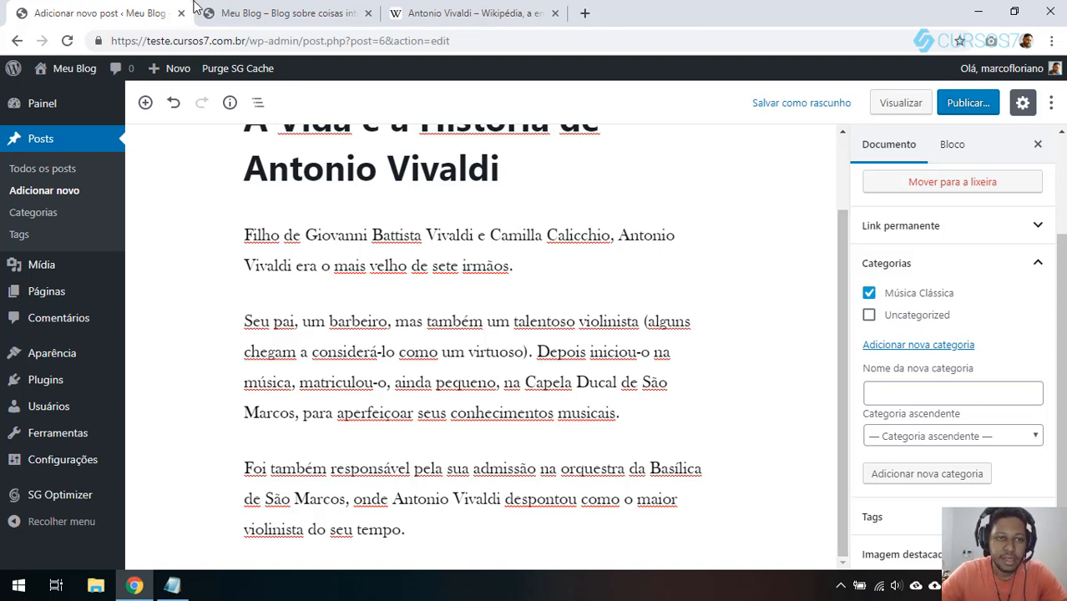
Step: Compare the draft post with the blog's home page, reload the home page and examine the sections below its posts
left_click(343, 183)
scroll(345, 182, "up", 2)
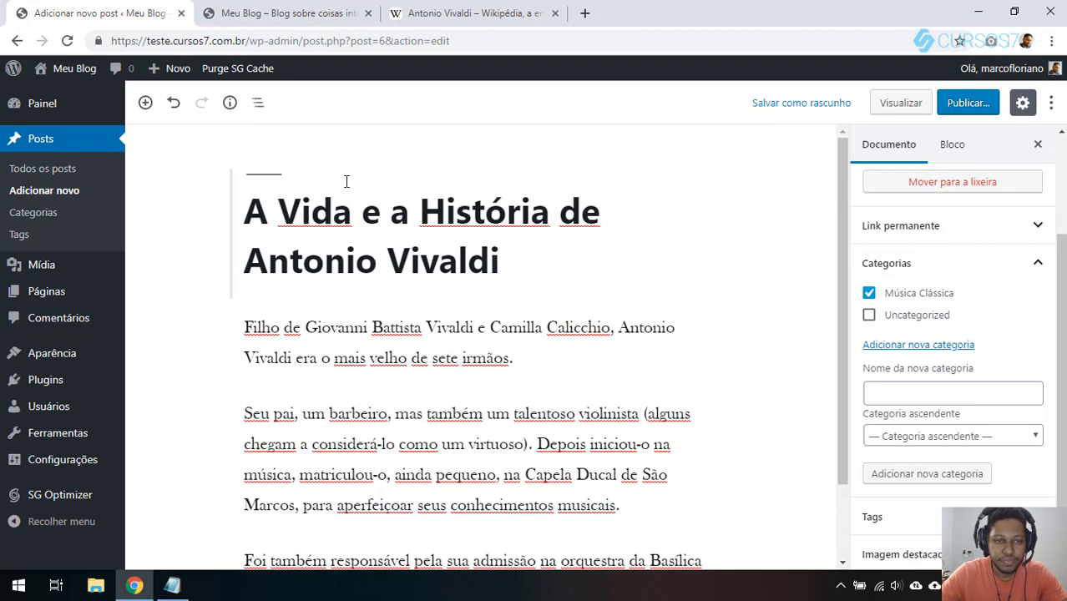
left_click(259, 13)
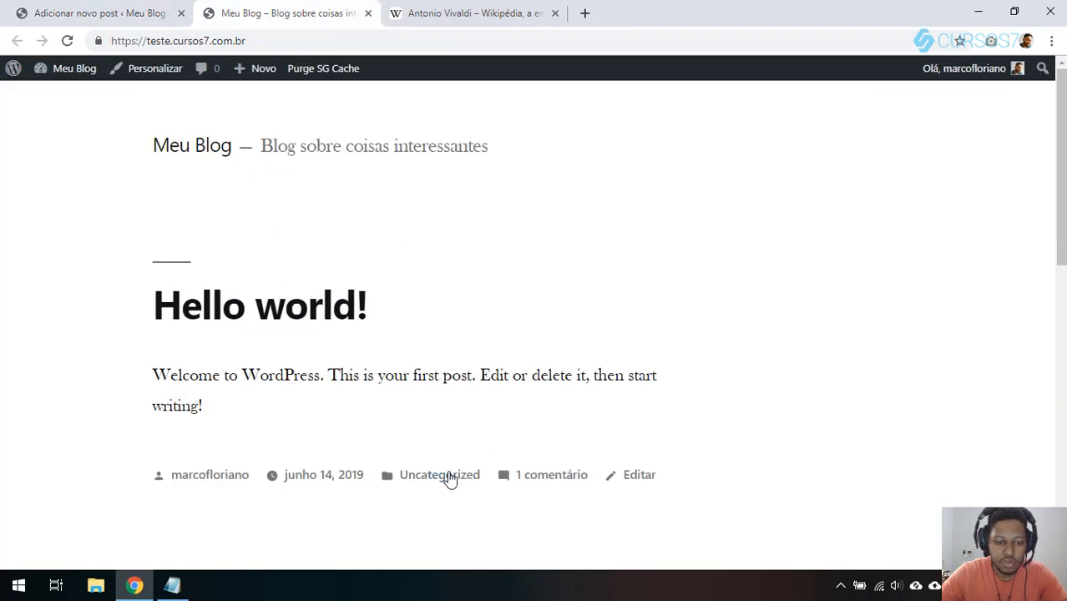
left_click(106, 6)
left_click(334, 10)
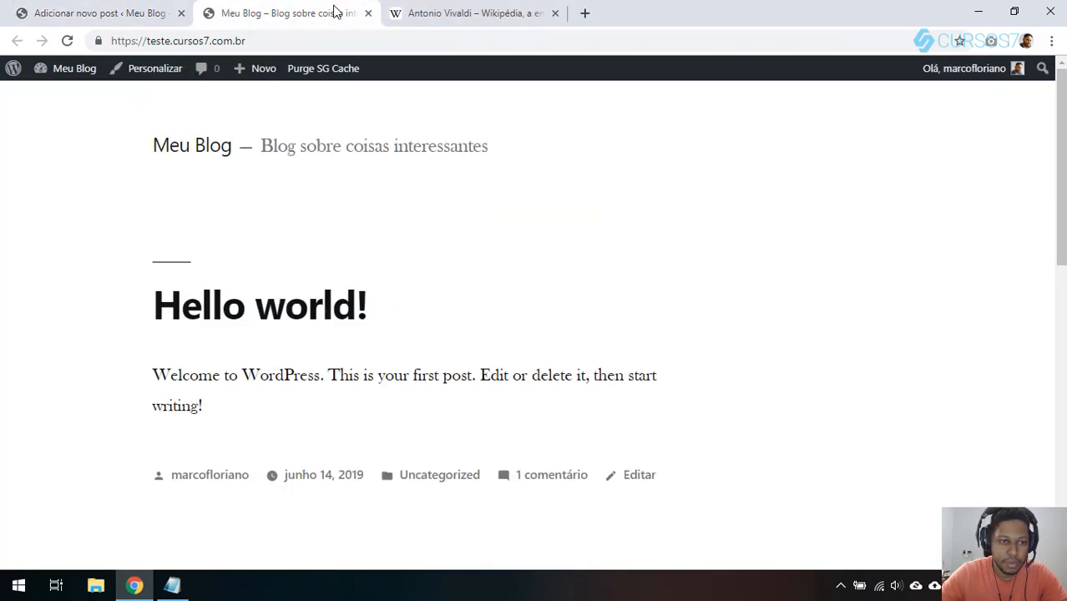
left_click(143, 10)
left_click(282, 11)
left_click(67, 40)
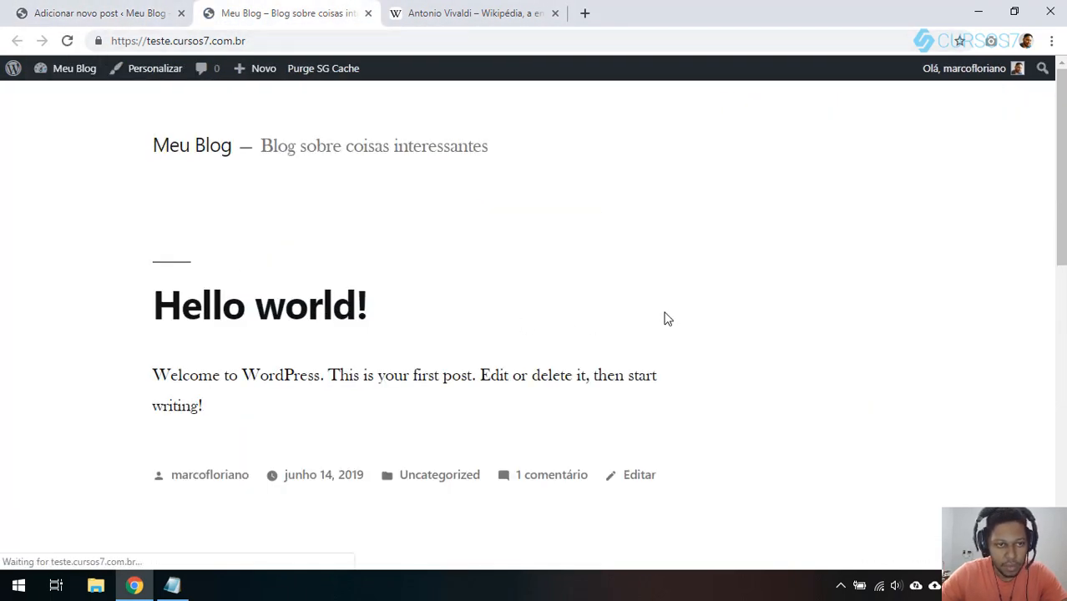
scroll(479, 231, "down", 5)
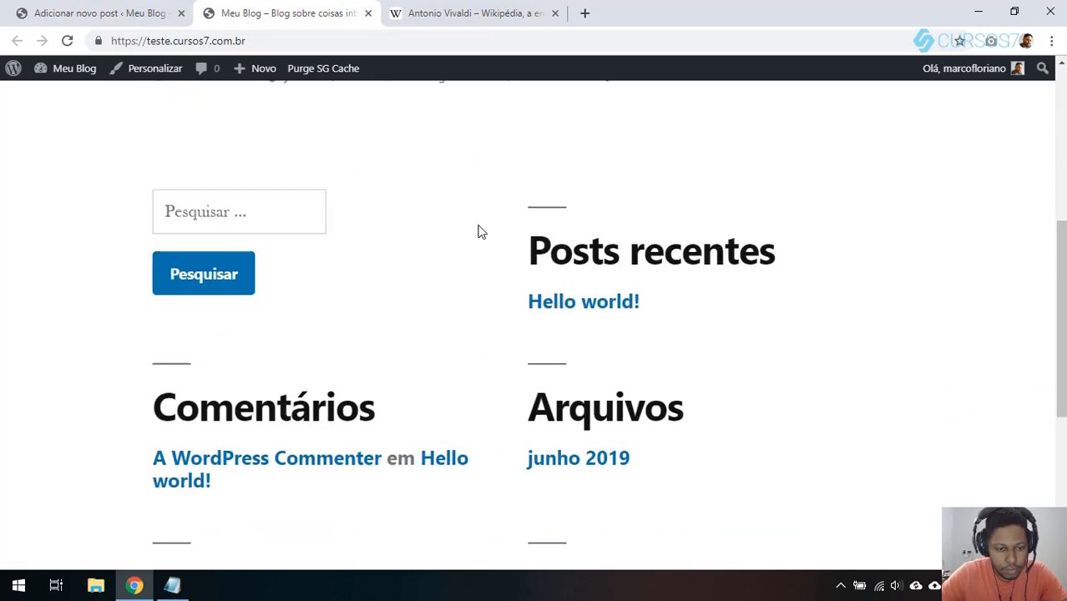
Step: Return to the Vivaldi draft, view its publication date options without changing them, and publish the post immediately
scroll(476, 231, "down", 2)
scroll(477, 231, "up", 3)
key("ctrl+1")
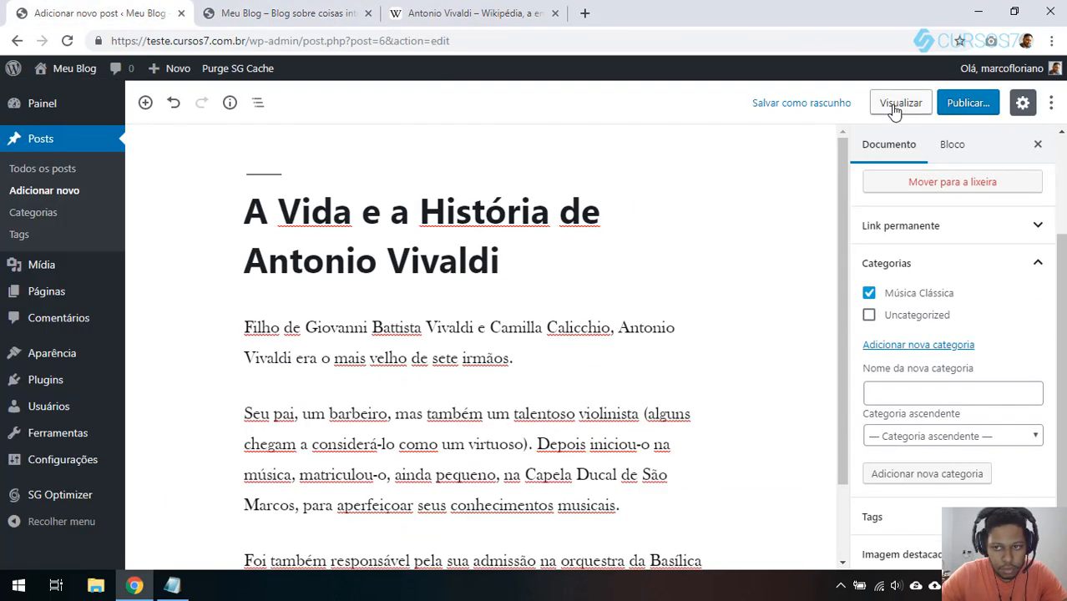
left_click(968, 105)
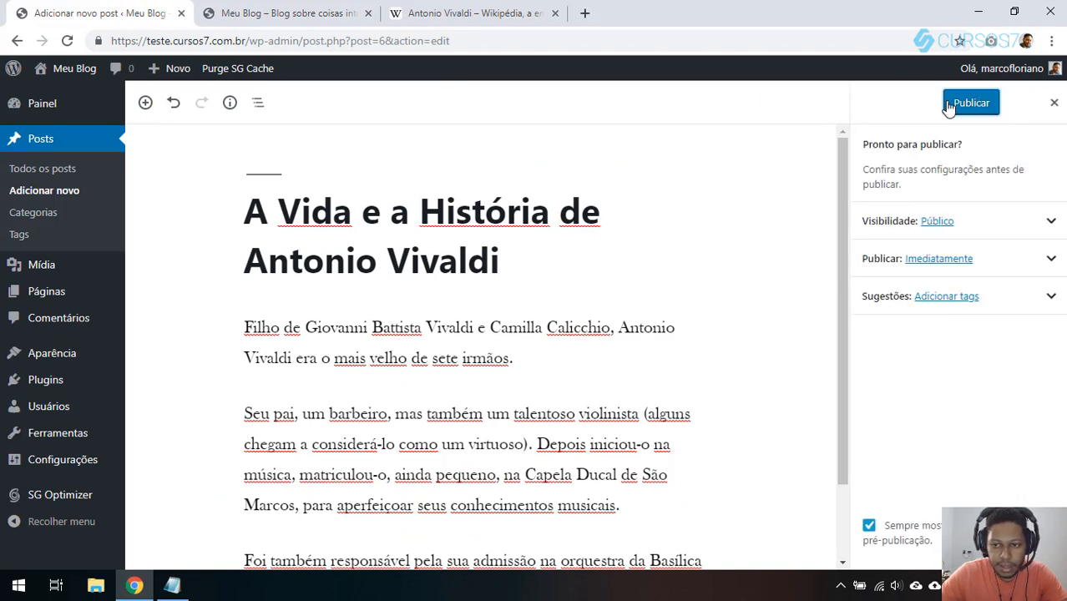
left_click(947, 271)
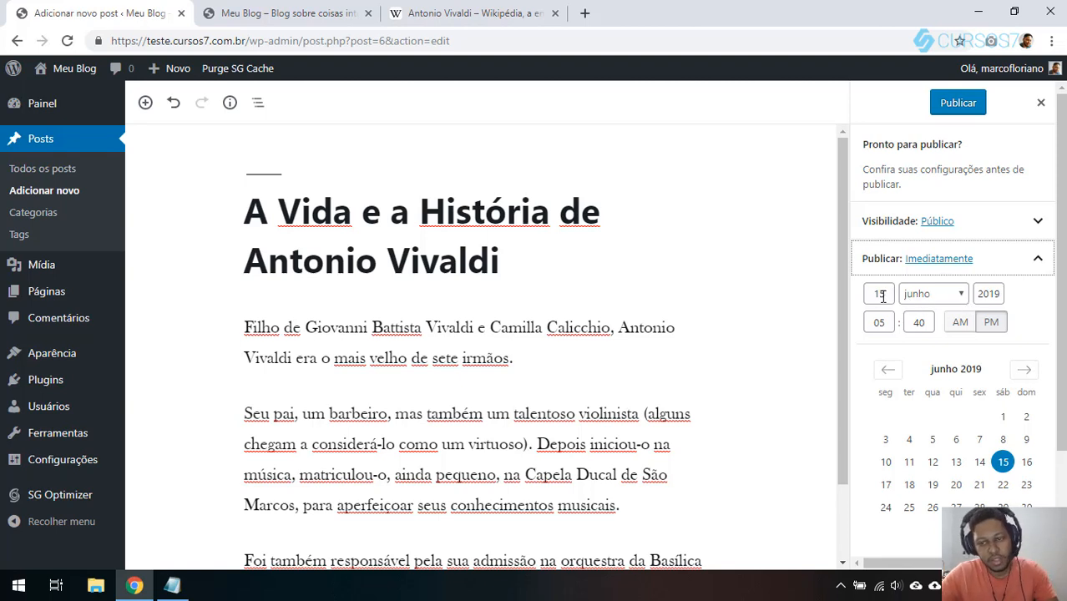
left_click(1024, 261)
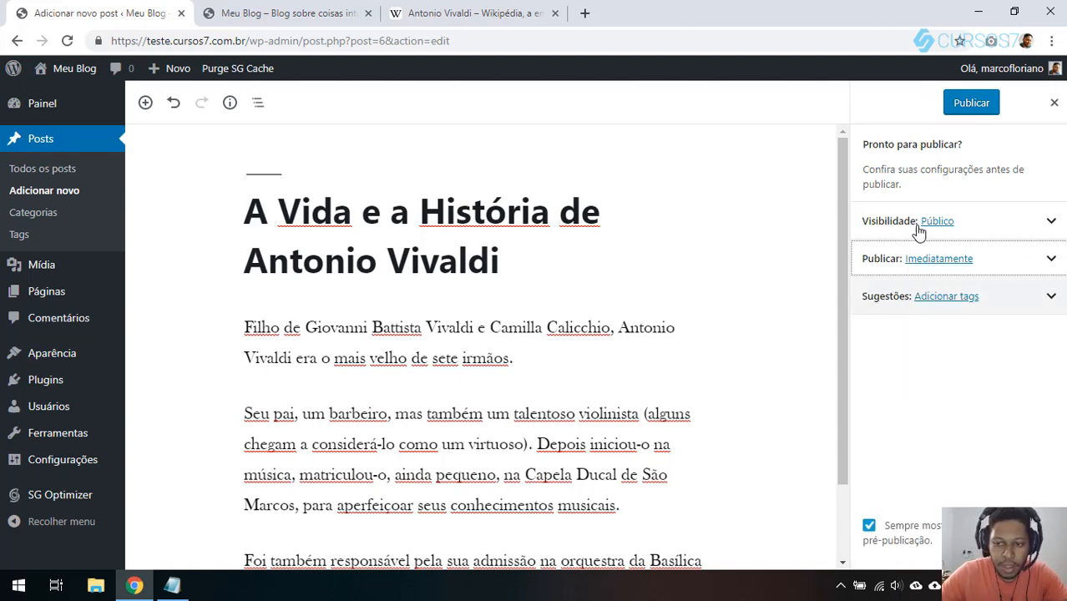
left_click(967, 103)
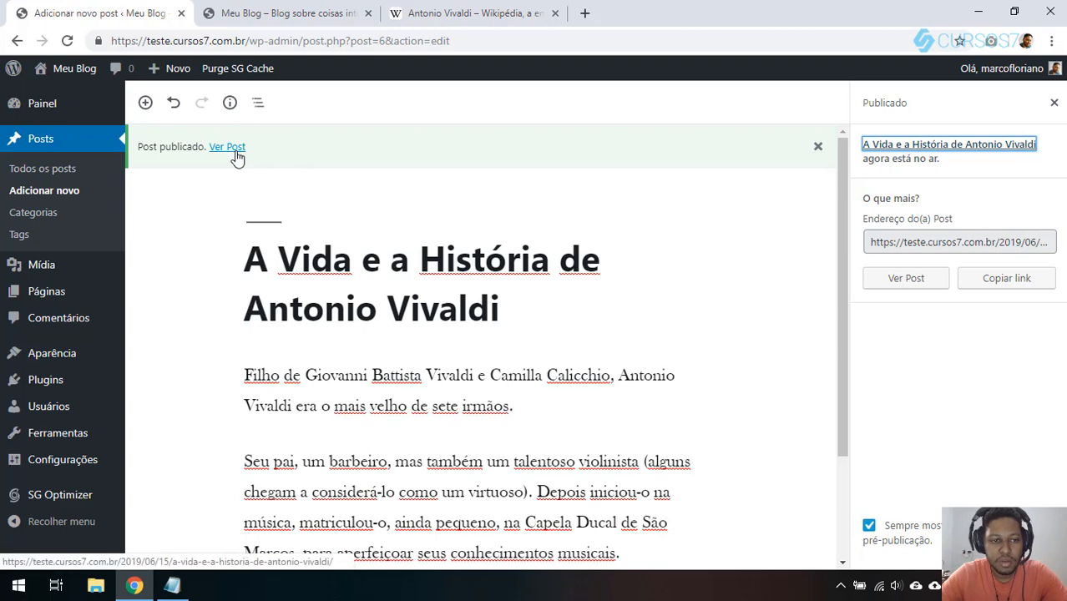
Step: Reload the blog's home page and compare the published Vivaldi post and its category with the "Hello world!" post
left_click(291, 7)
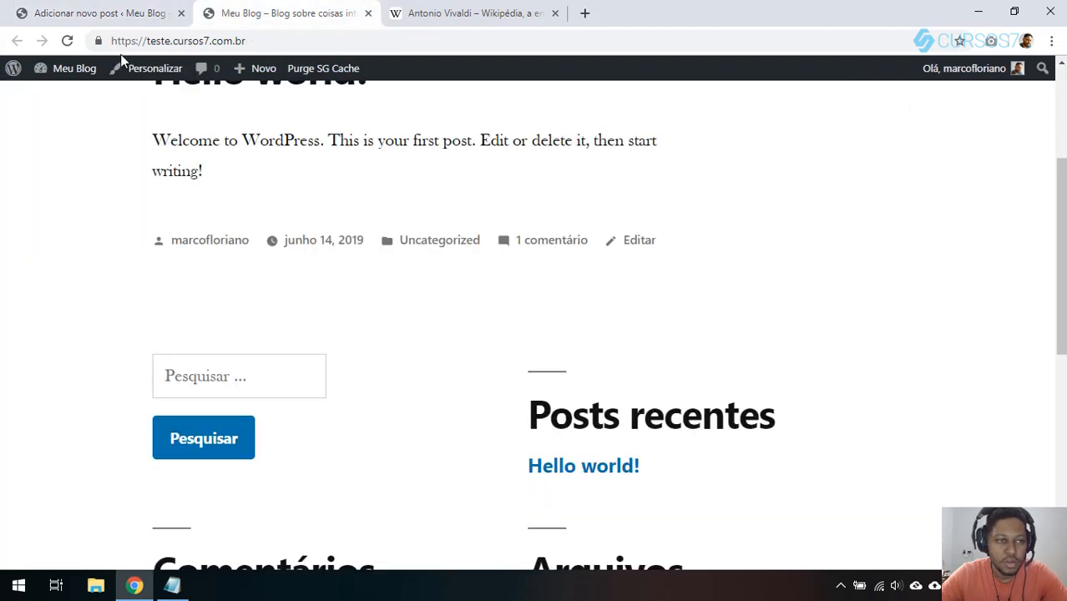
left_click(68, 41)
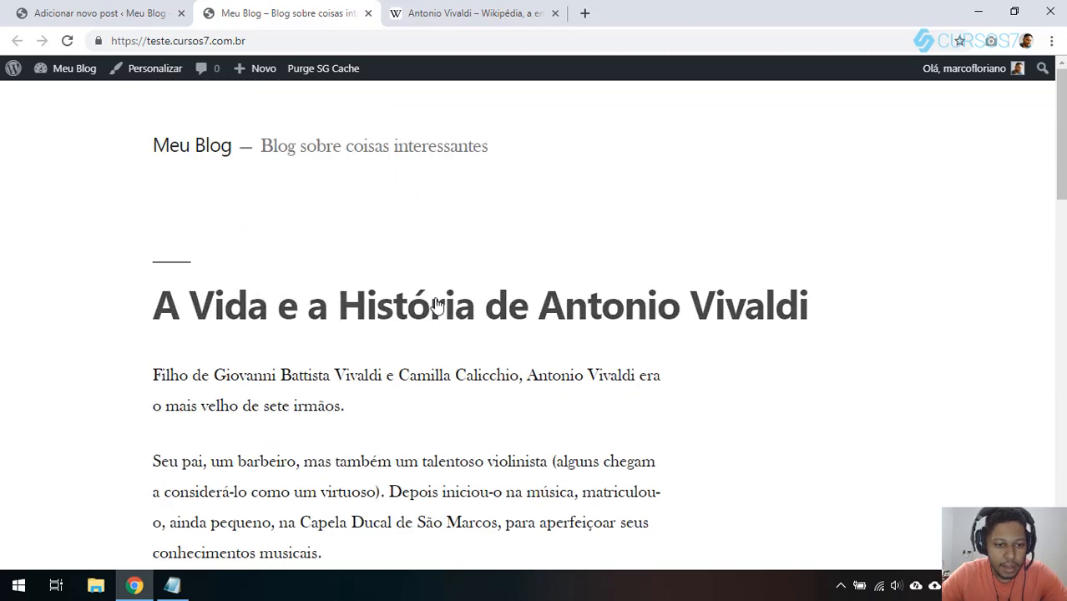
scroll(436, 302, "down", 5)
scroll(436, 307, "up", 6)
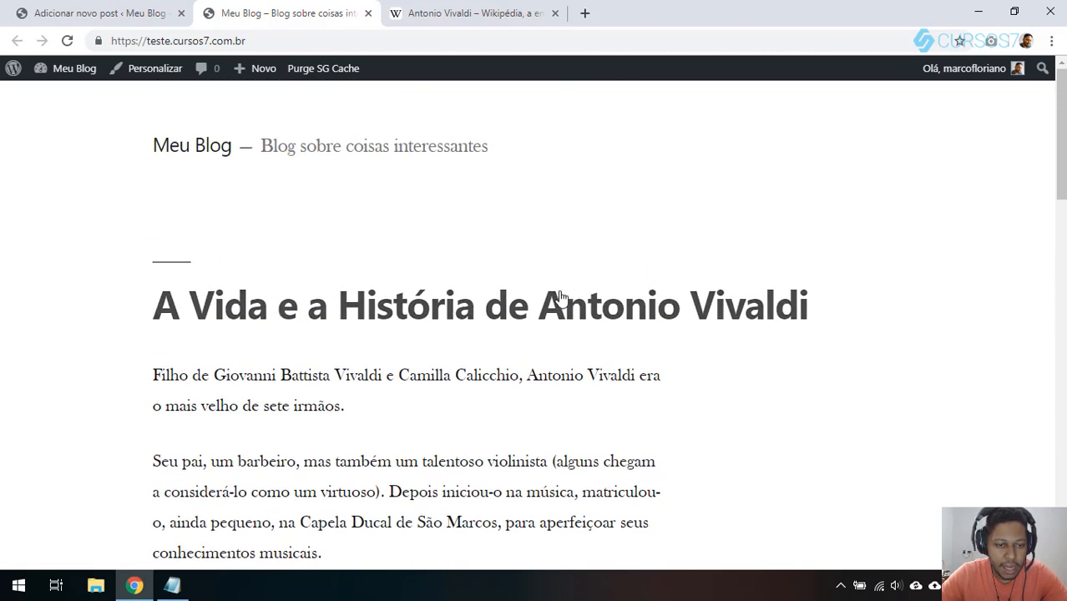
scroll(585, 307, "down", 5)
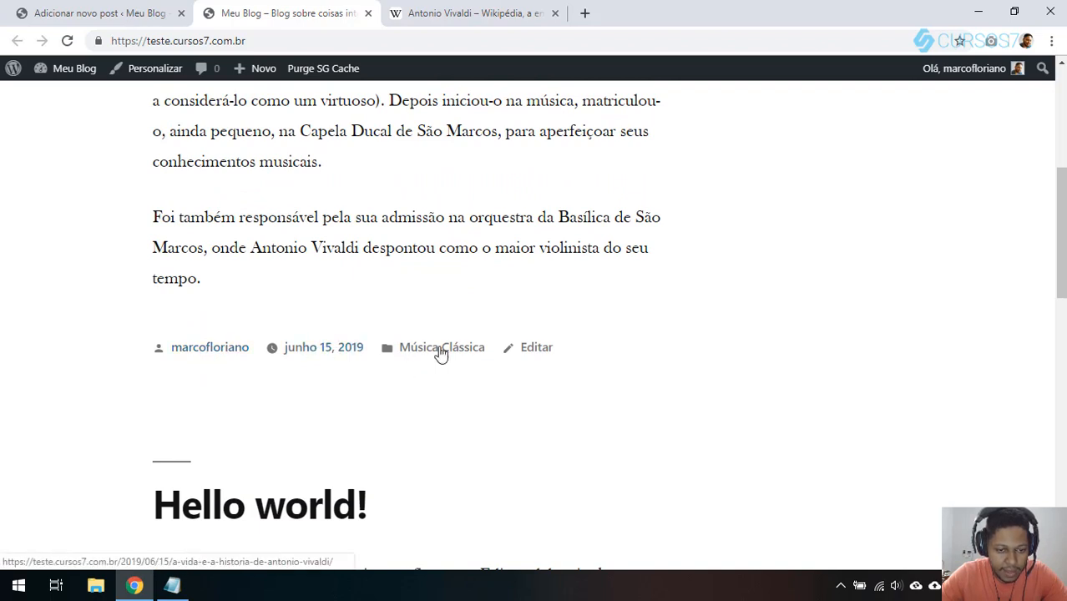
scroll(441, 351, "down", 5)
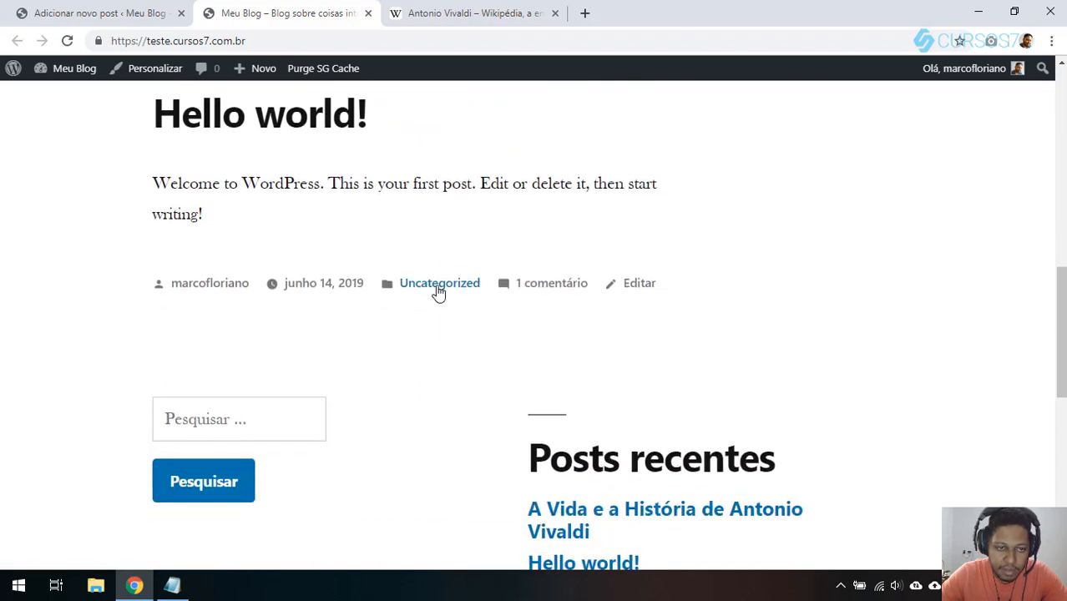
scroll(439, 292, "up", 1)
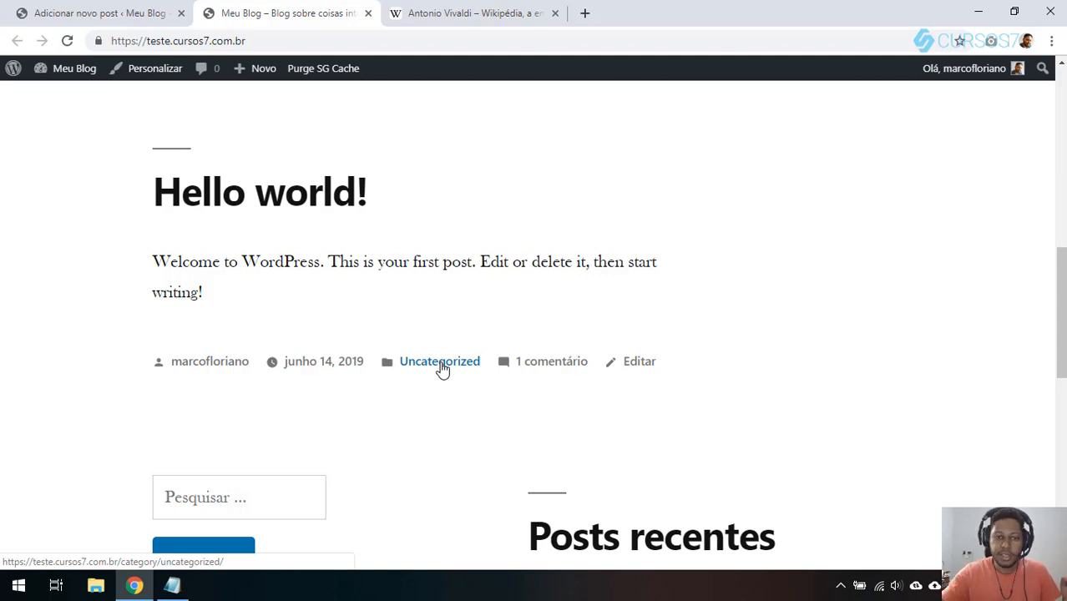
scroll(447, 362, "up", 5)
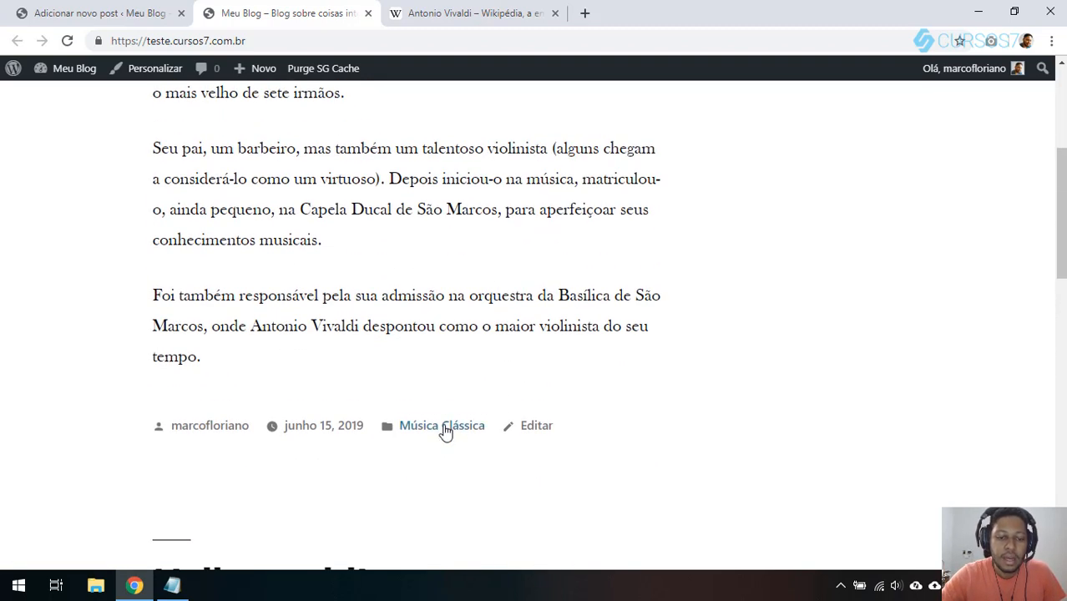
Step: Open the archive of the Música Clássica category from the Vivaldi post and examine the post listed there
left_click(445, 427)
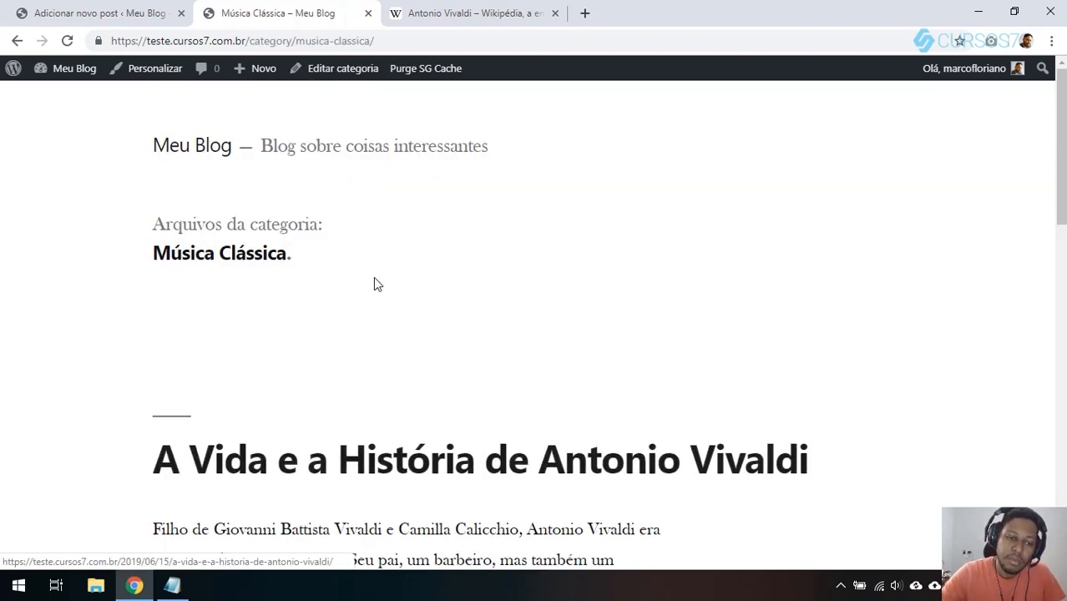
scroll(374, 278, "down", 2)
scroll(272, 187, "up", 2)
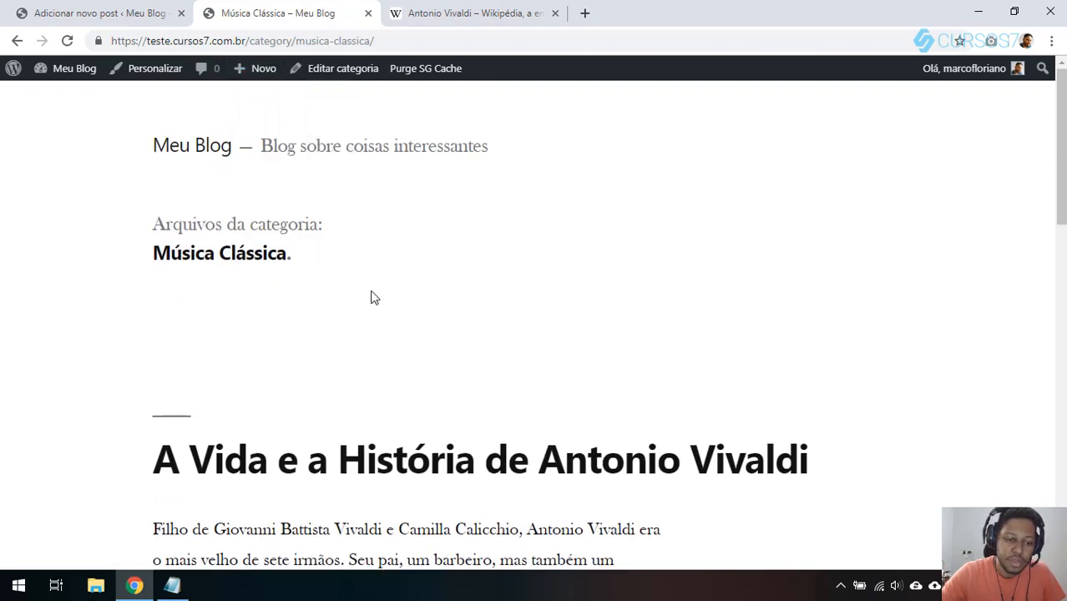
scroll(294, 245, "down", 3)
scroll(755, 282, "down", 1)
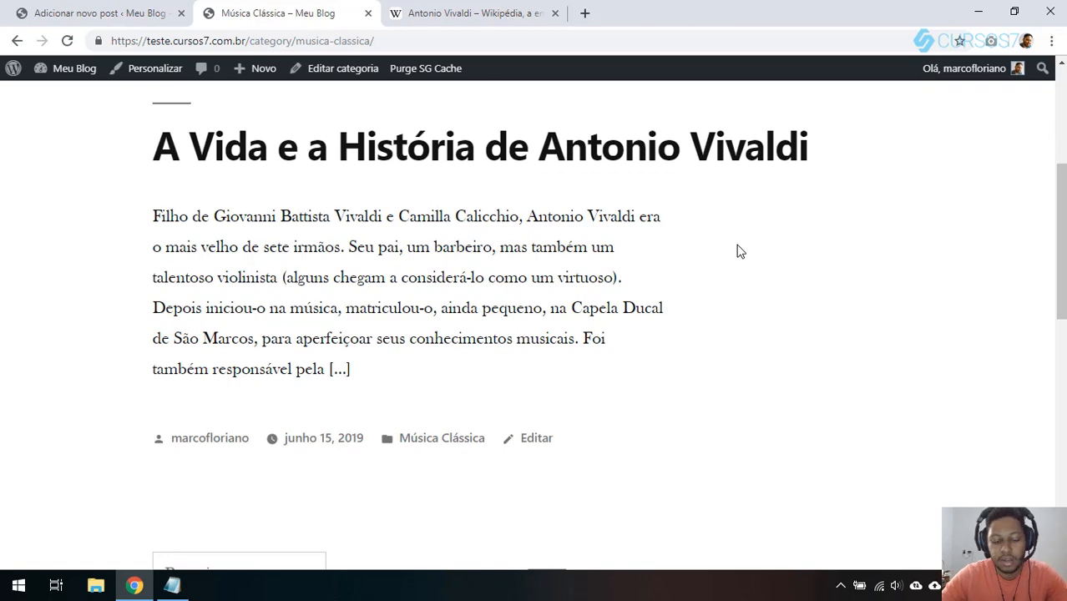
Step: Go back to the Vivaldi post in the editor and dismiss the publication summary to return to the document settings
left_click(100, 12)
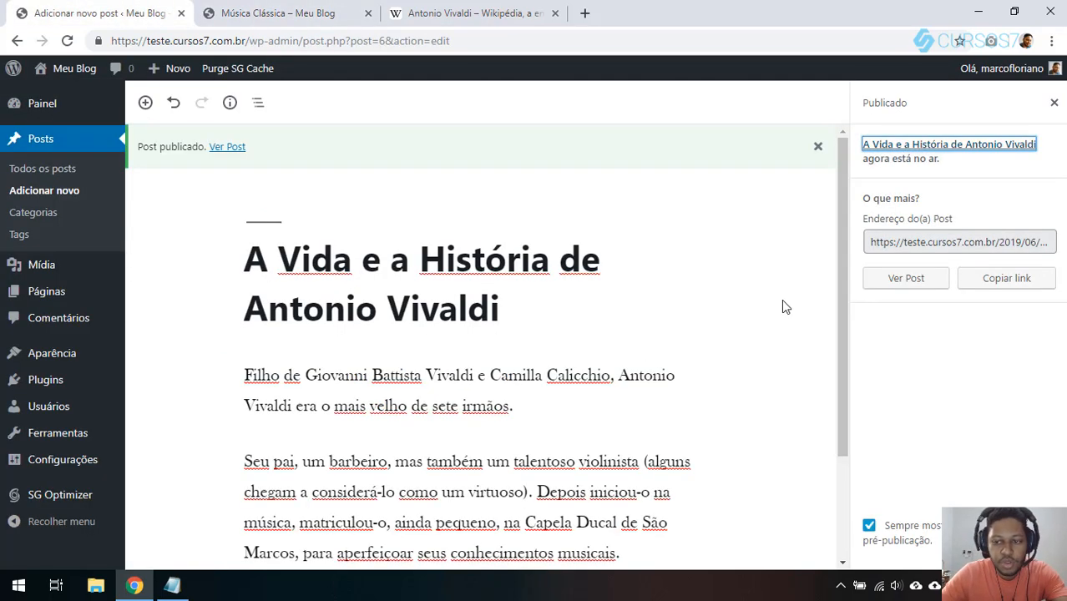
scroll(781, 299, "down", 2)
left_click(1054, 102)
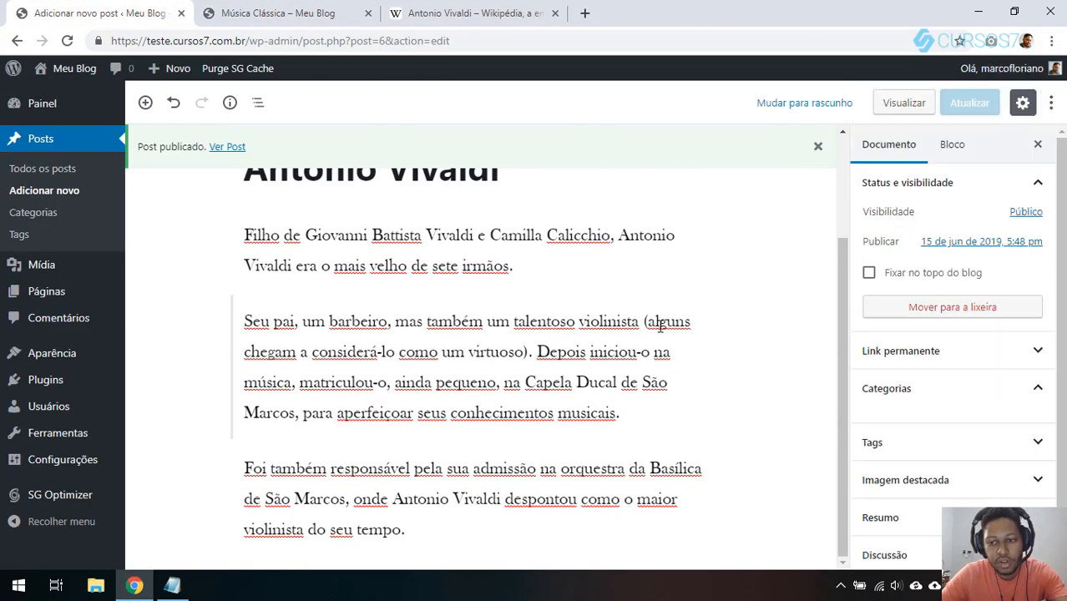